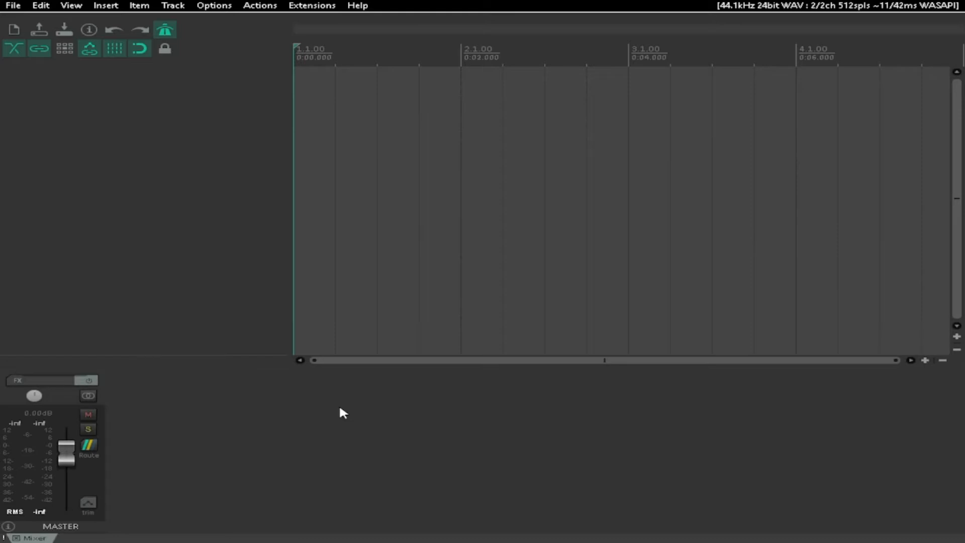
Open the action list and browse the first custom actions in the Main section.
key(question)
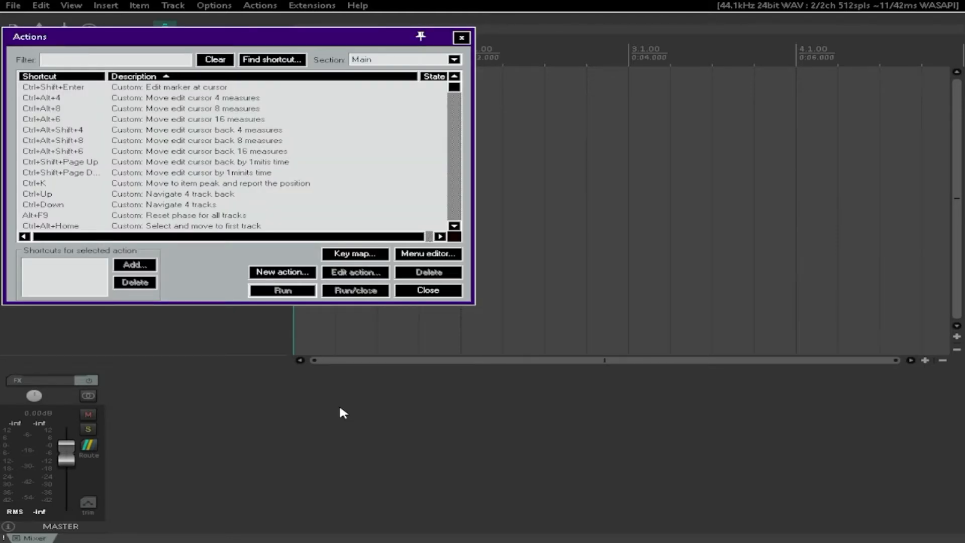
key(shift+Tab)
key(Tab)
key(Tab)
key(Tab)
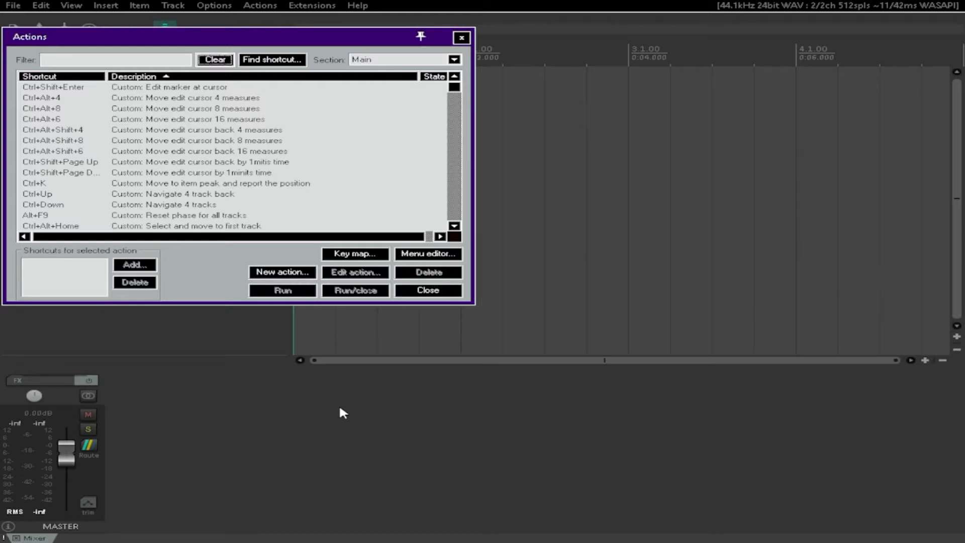
key(Tab)
key(Down)
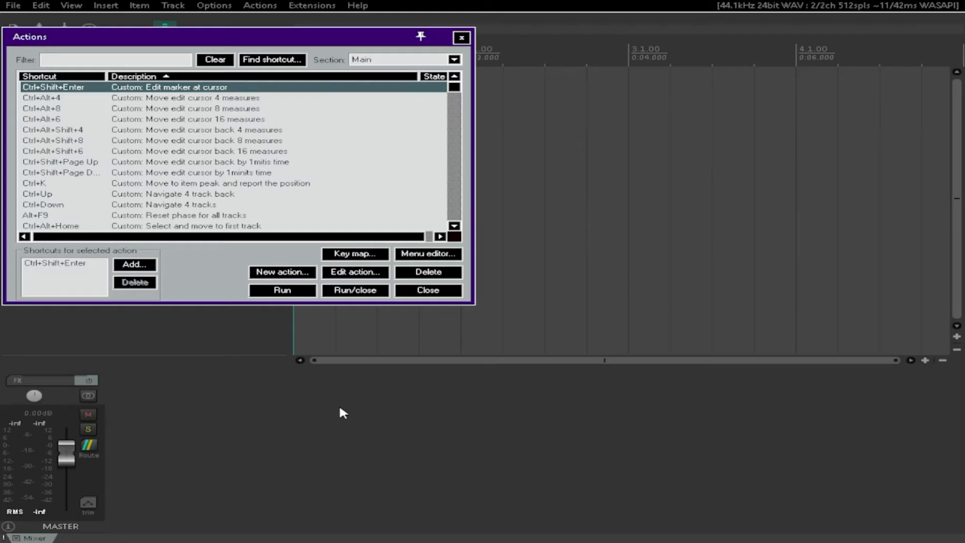
key(Down)
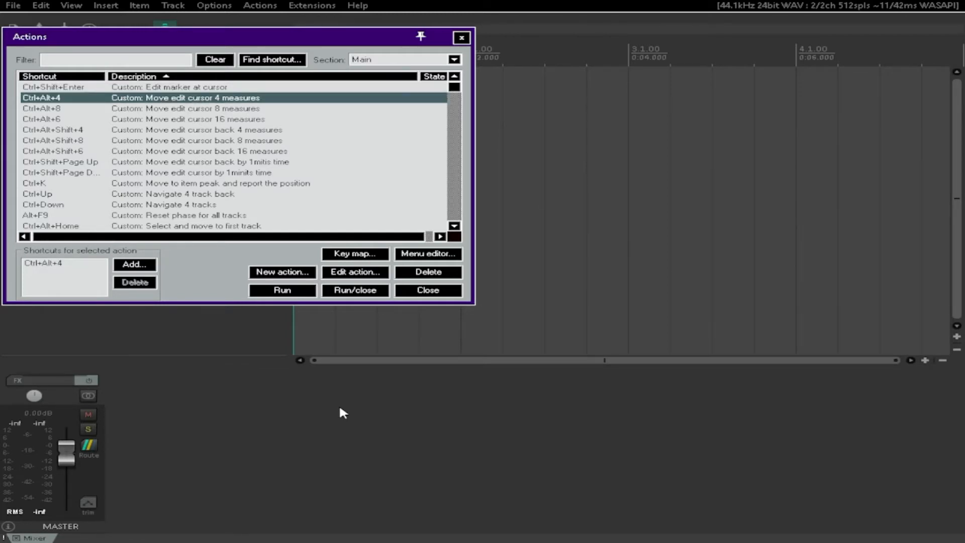
key(Up)
key(shift+Tab)
key(shift+Tab)
key(shift+Tab)
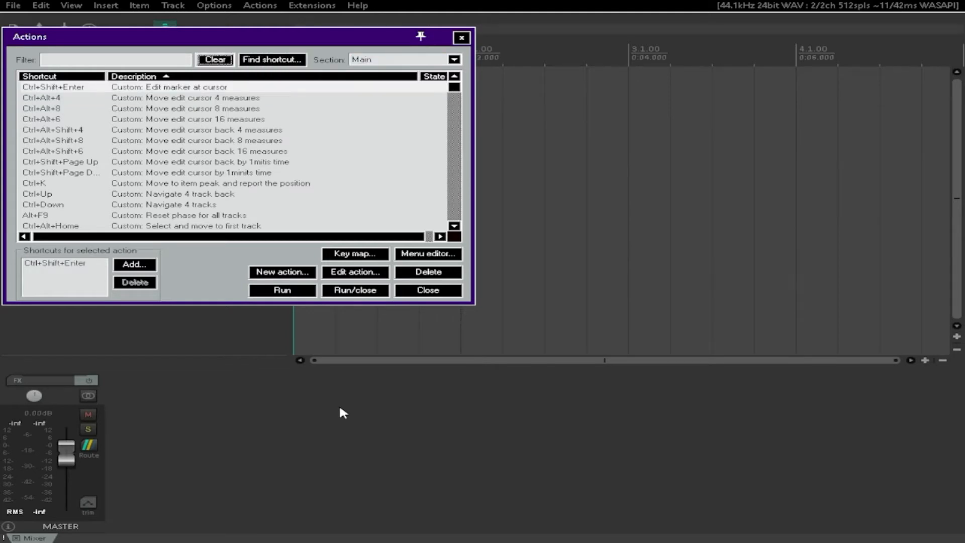
key(shift+Tab)
key(shift+Tab)
key(shift+Tab)
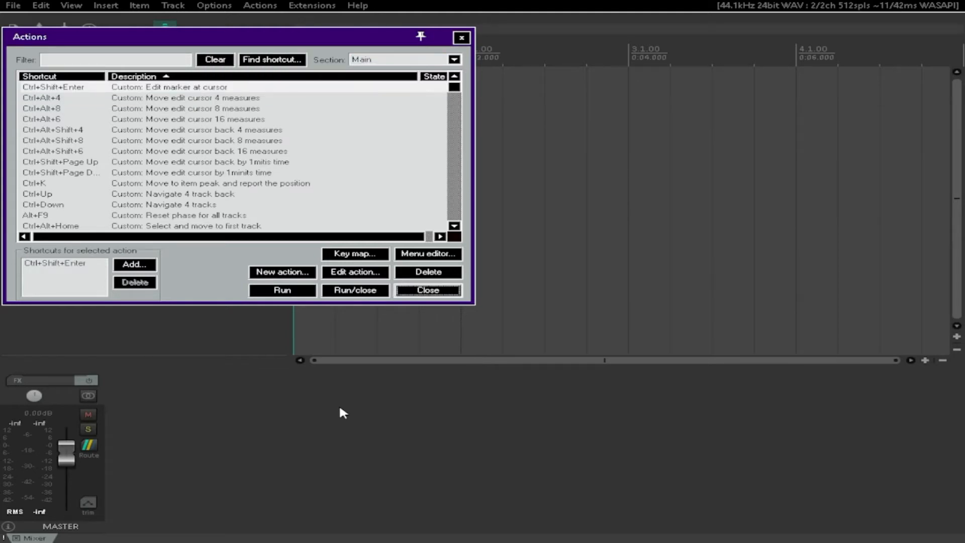
key(shift+Tab)
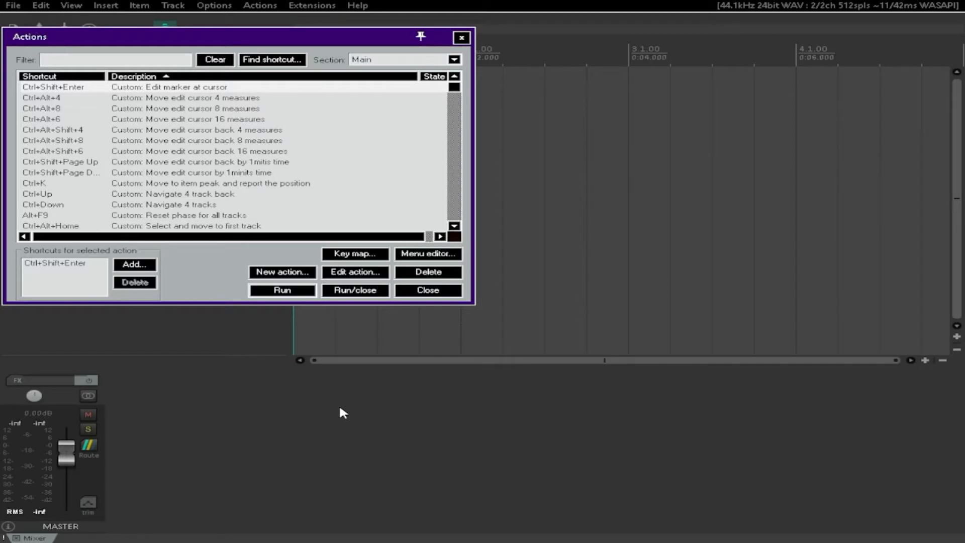
key(shift+Tab)
key(shift+Tab)
key(shift+Tab)
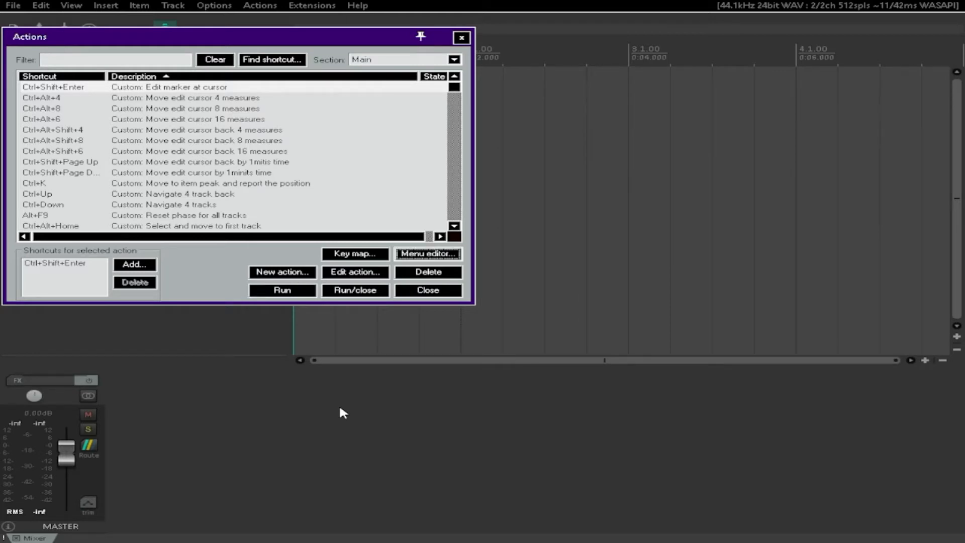
Find the action assigned to the shortcut Ctrl+Alt+4 in the action list.
key(Tab)
key(Tab)
key(Tab)
key(Tab)
key(Tab)
key(Tab)
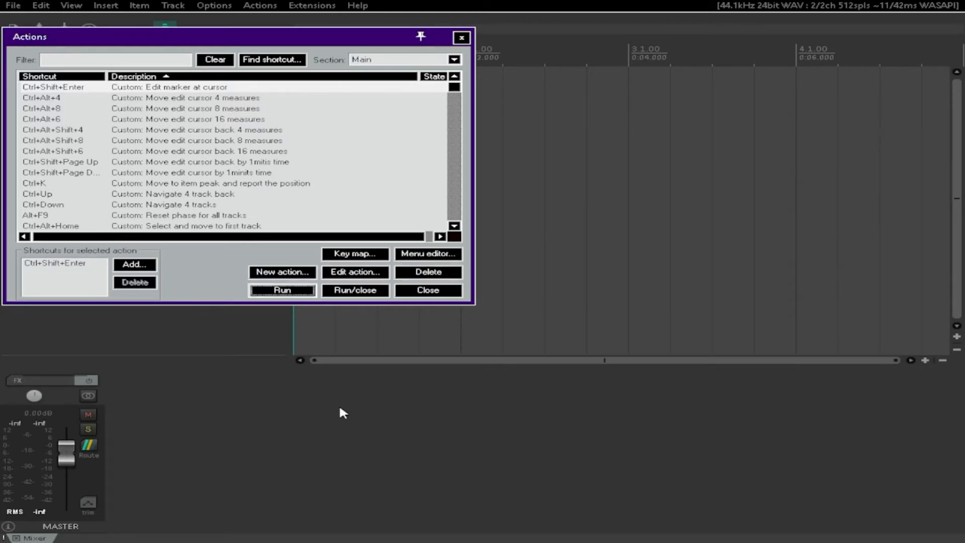
key(Tab)
key(Tab)
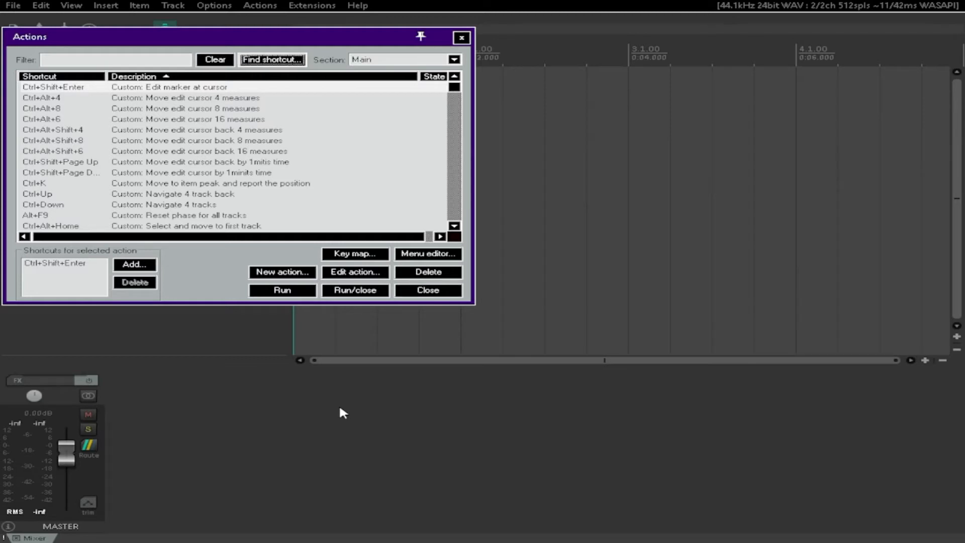
key(Return)
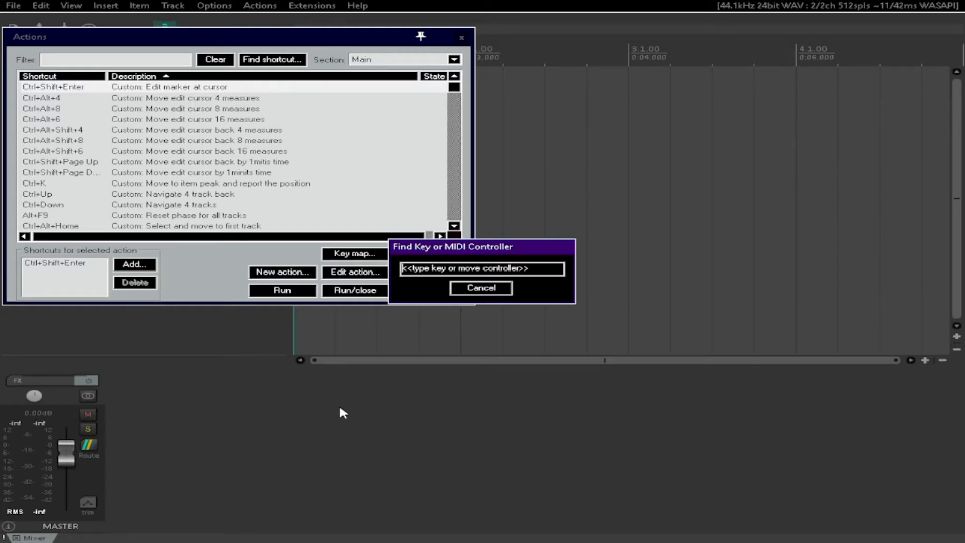
key(ctrl+alt+4)
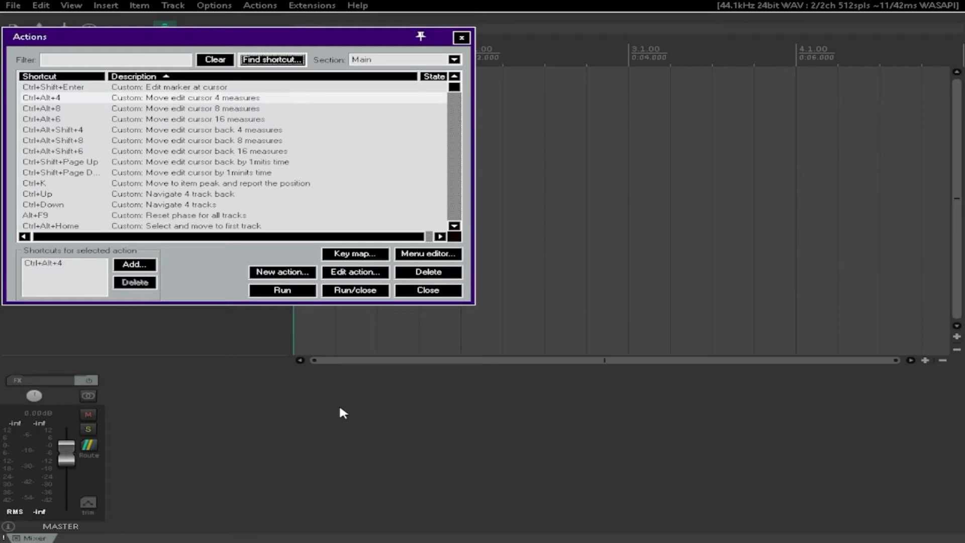
key(Tab)
key(Tab)
key(Tab)
key(Tab)
key(Tab)
key(Tab)
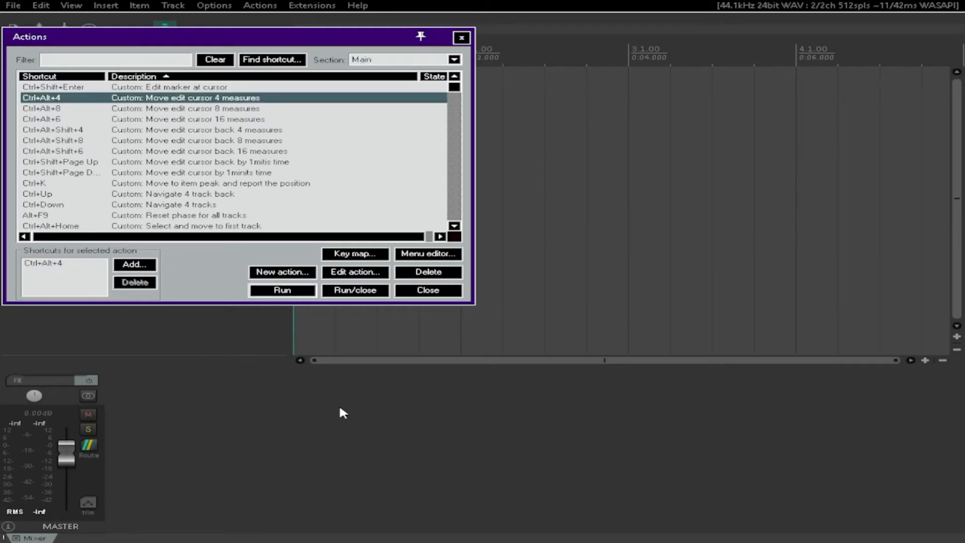
key(Tab)
key(Tab)
key(Tab)
key(Tab)
key(Tab)
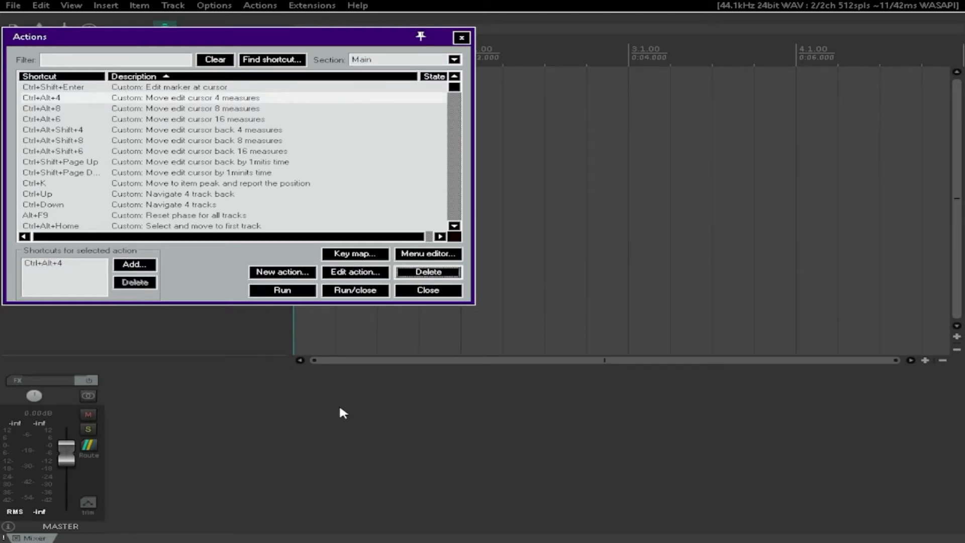
key(Tab)
key(Tab)
key(Tab)
key(Tab)
key(Tab)
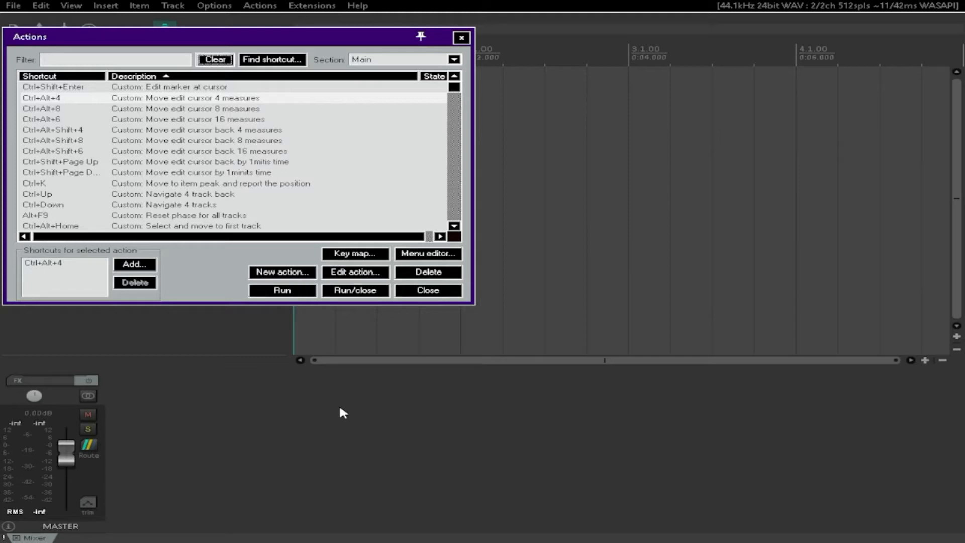
Open the custom action "Move edit cursor 4 measures" for editing, examine its component actions and close it without changes.
key(Tab)
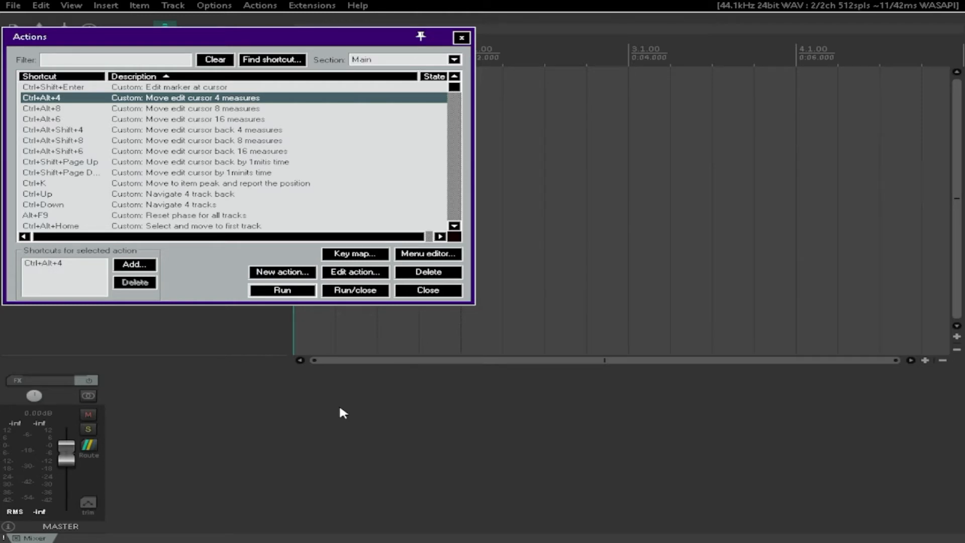
key(Up)
key(Down)
right_click(20, 94)
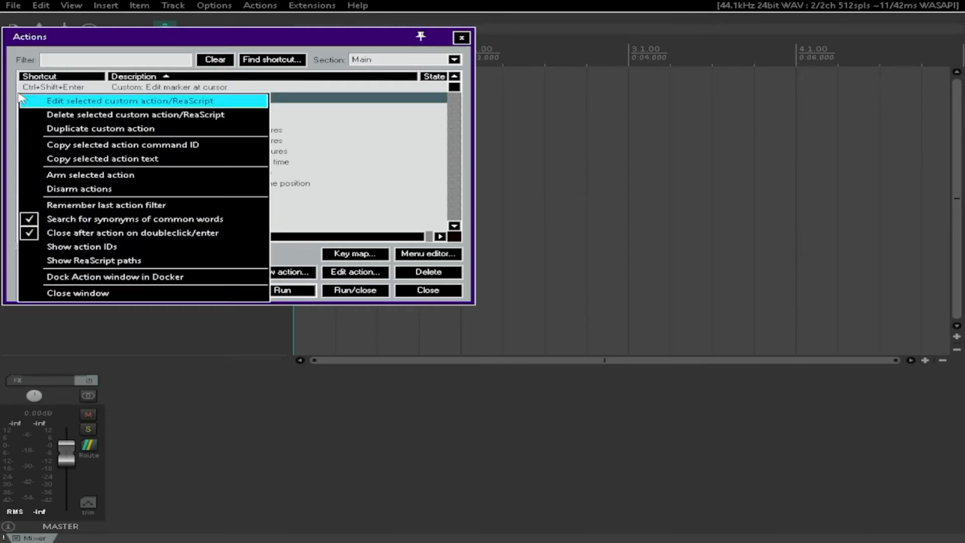
key(Up)
key(Down)
key(Down)
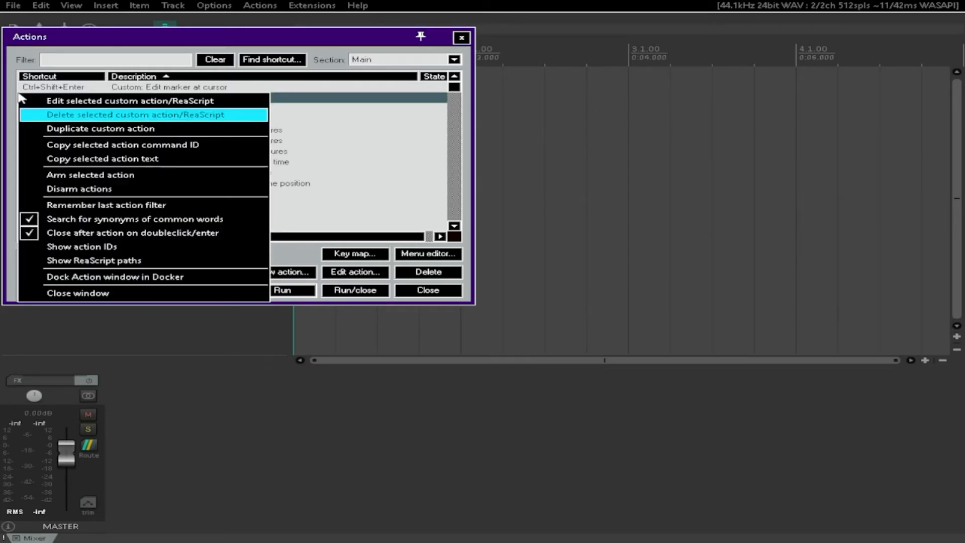
key(Up)
key(Escape)
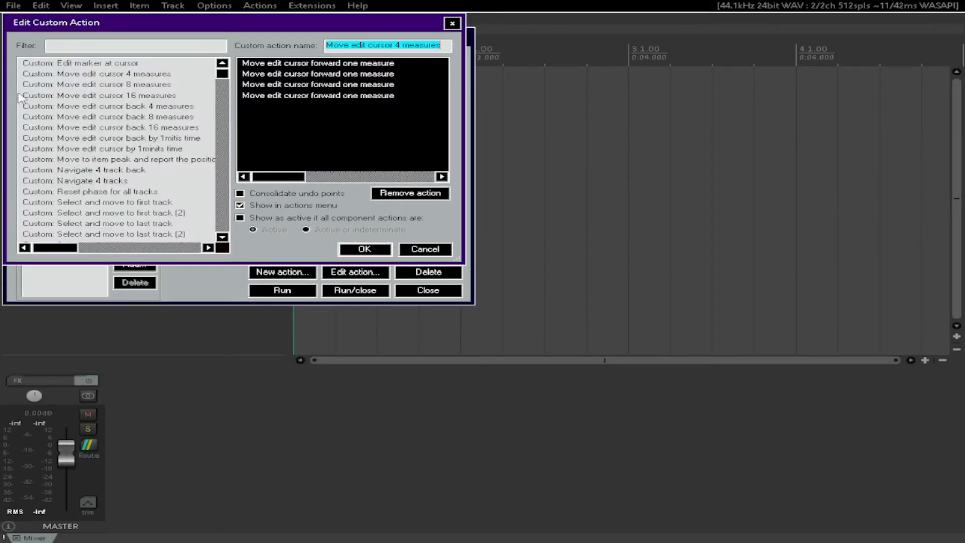
key(Escape)
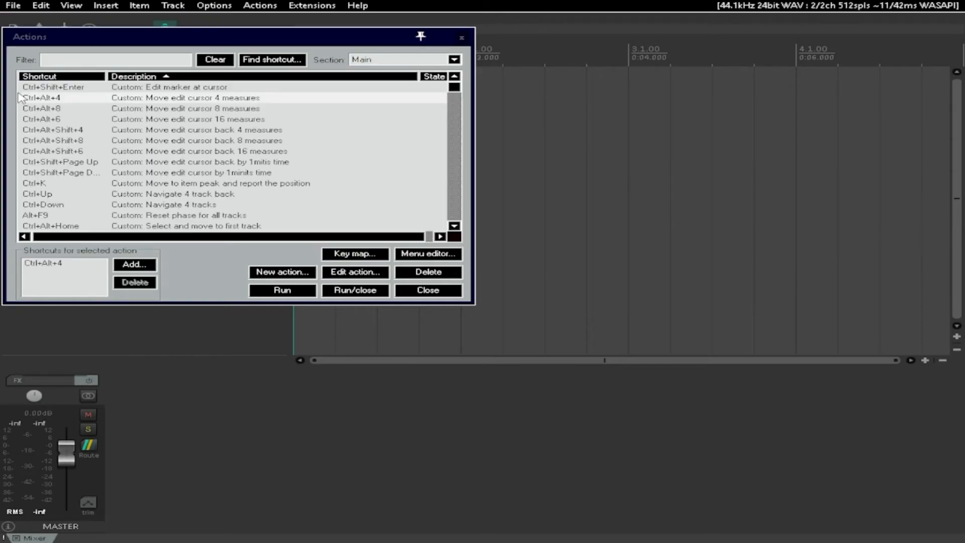
Delete the custom action "Move edit cursor 4 measures" from the action list.
click(20, 98)
key(Up)
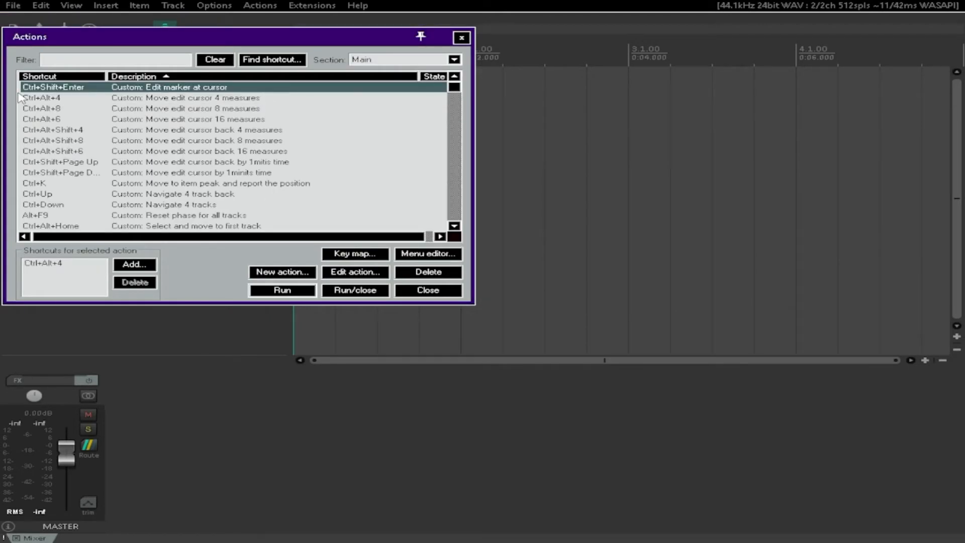
key(Down)
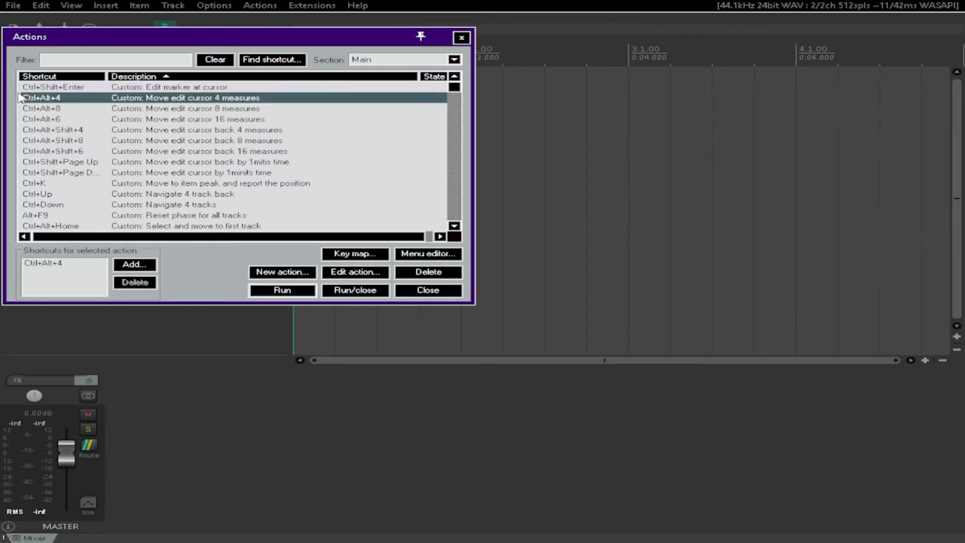
right_click(20, 98)
key(Down)
key(Down)
key(Up)
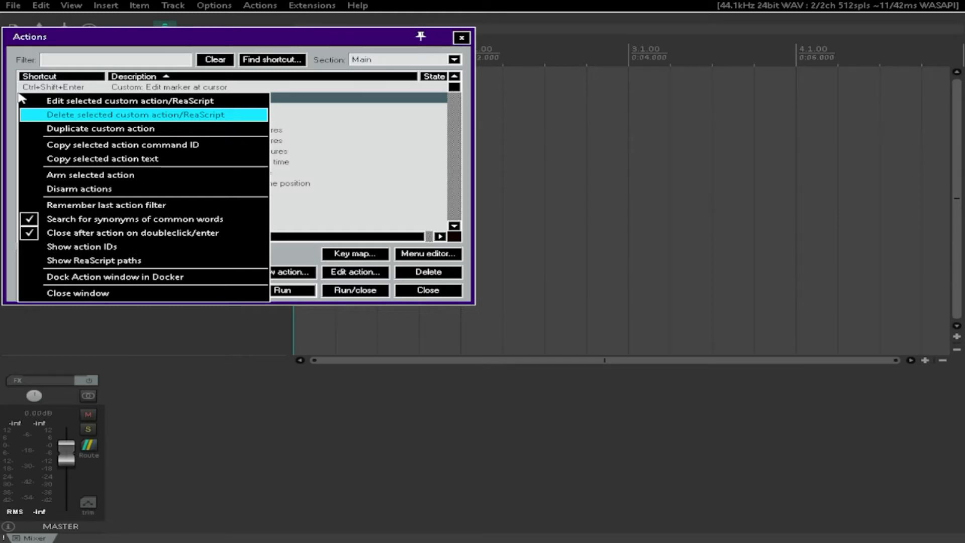
key(Return)
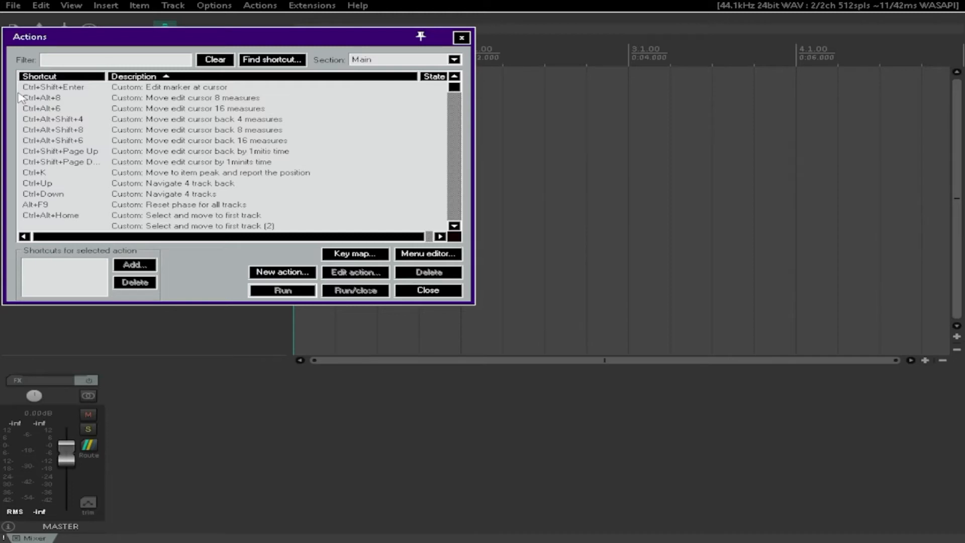
Start creating a new custom action from the action list.
key(Tab)
key(Tab)
key(Tab)
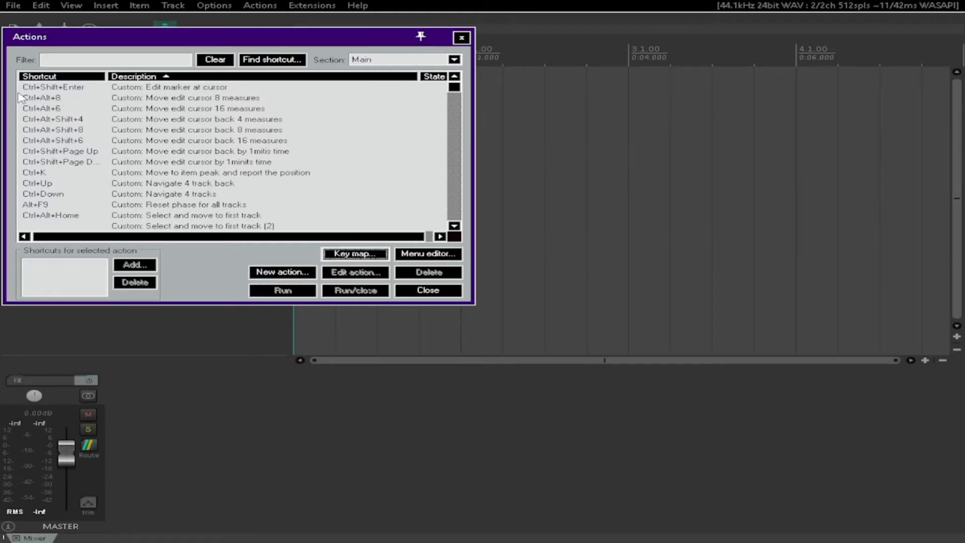
key(shift+Tab)
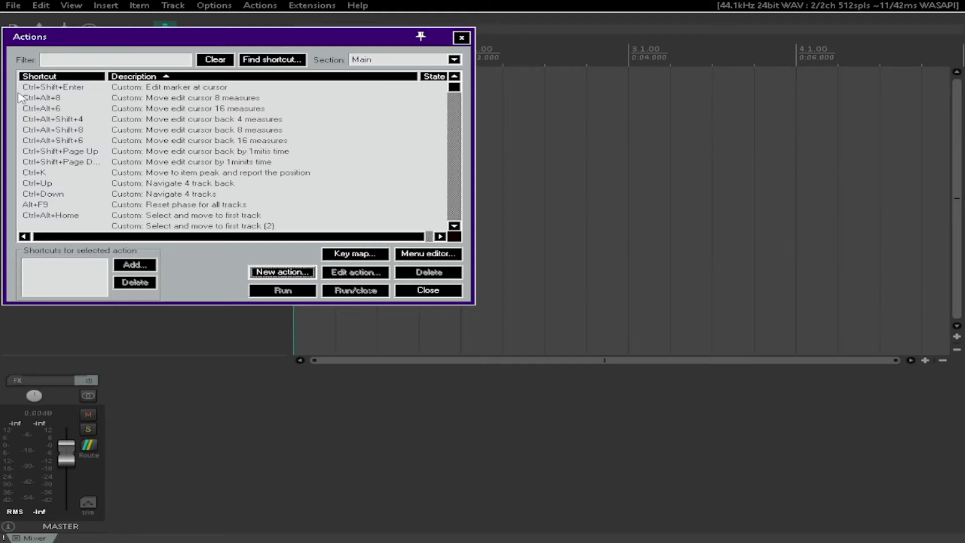
key(space)
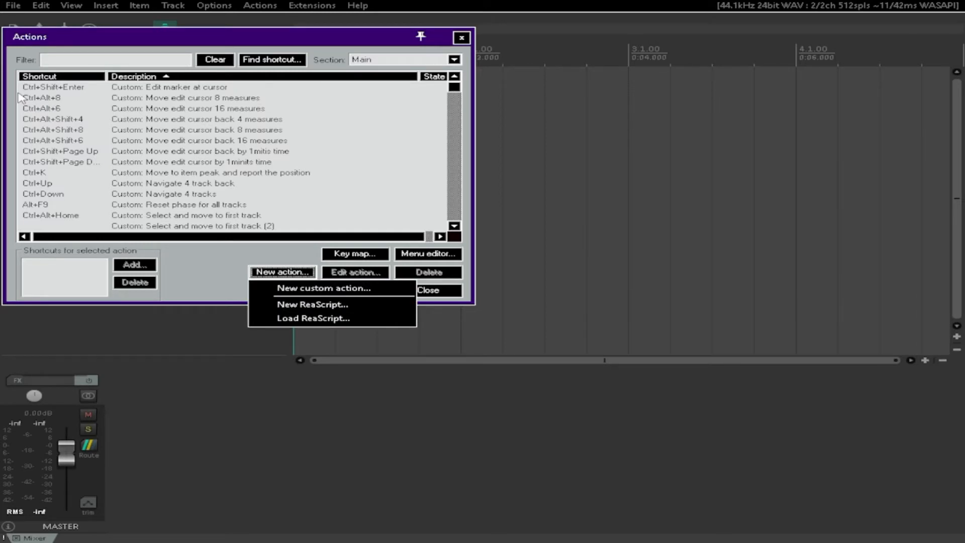
key(Down)
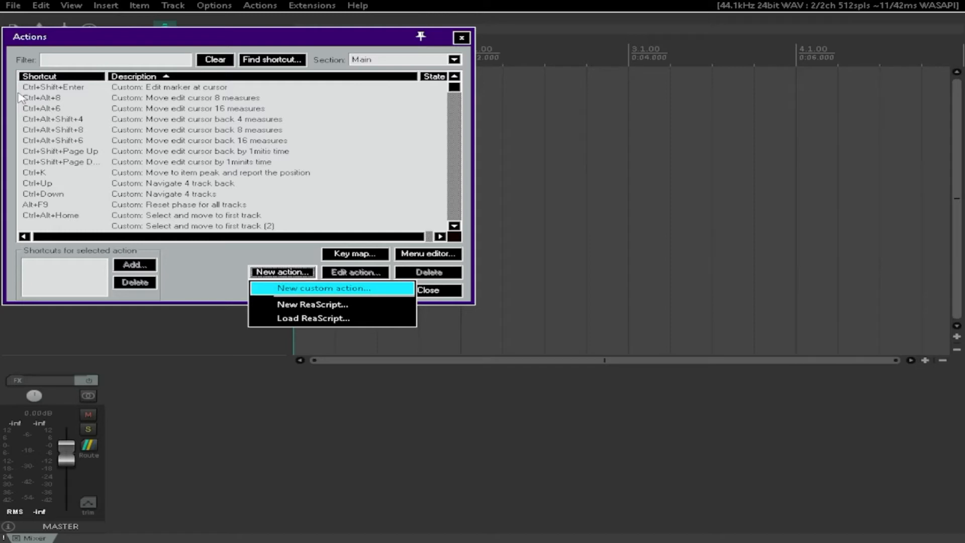
key(Down)
key(Down)
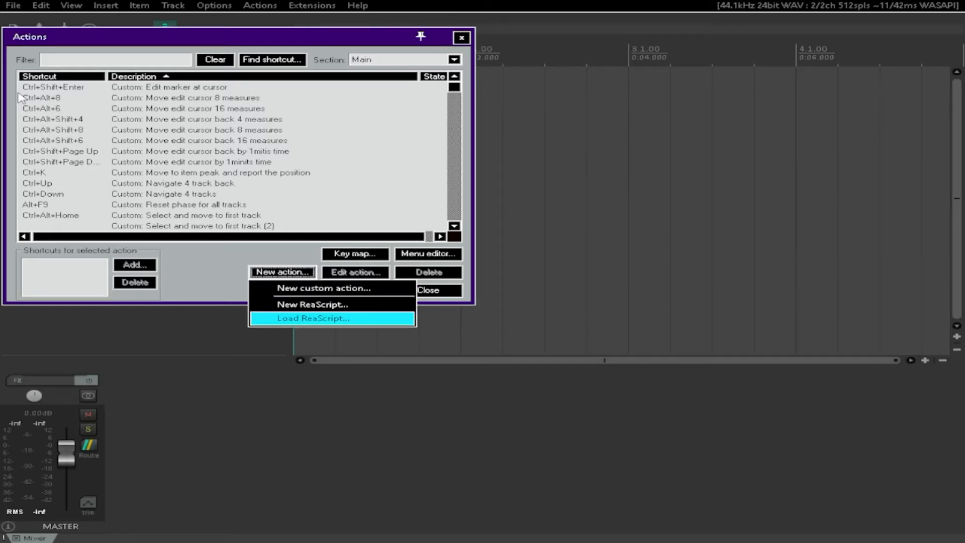
key(Down)
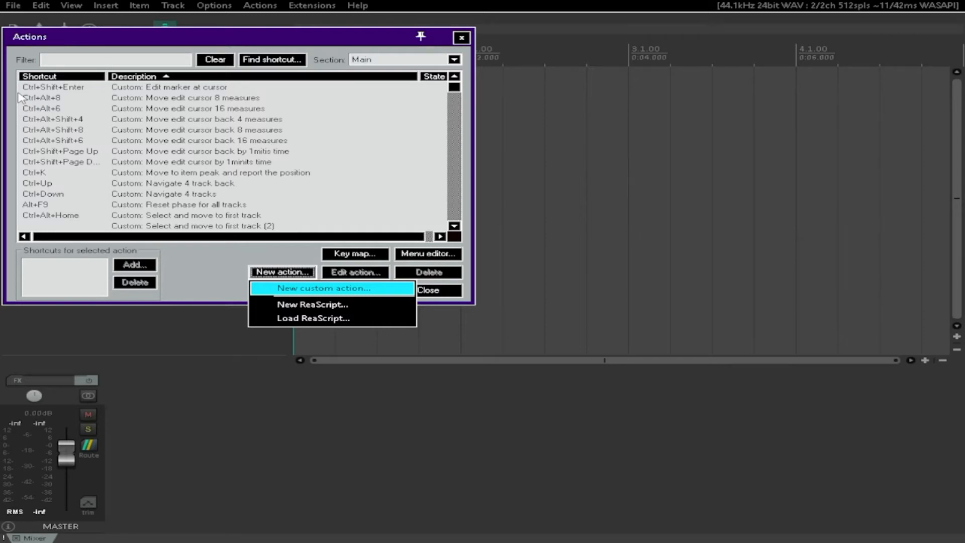
key(Return)
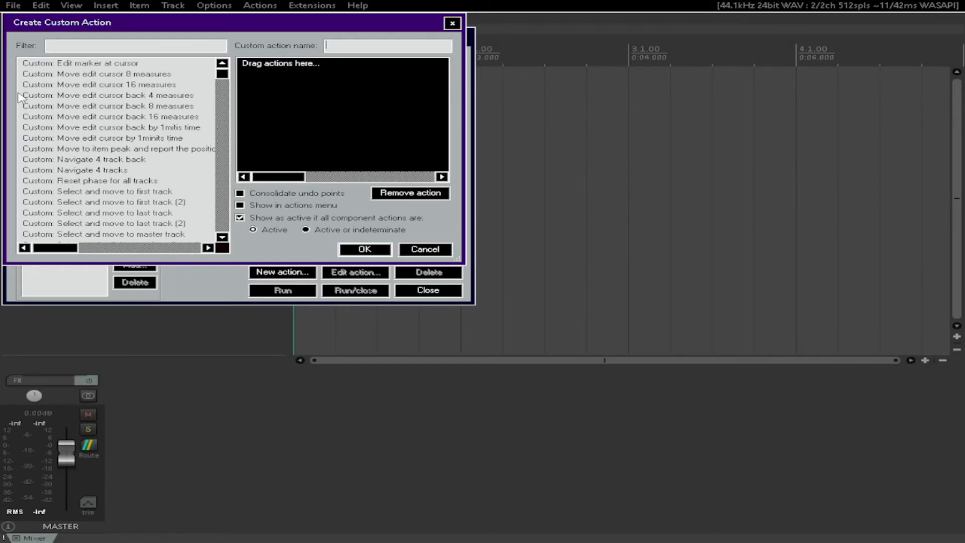
Name the custom action "Move edit cursor 4 measures" and enable showing it in the actions menu.
text(Move edit cursor 4 measures)
key(Tab)
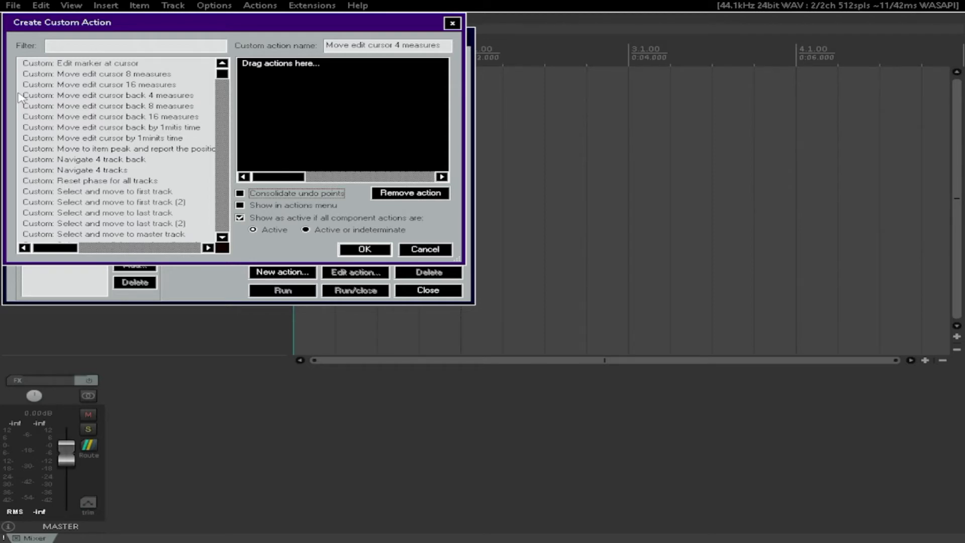
key(Tab)
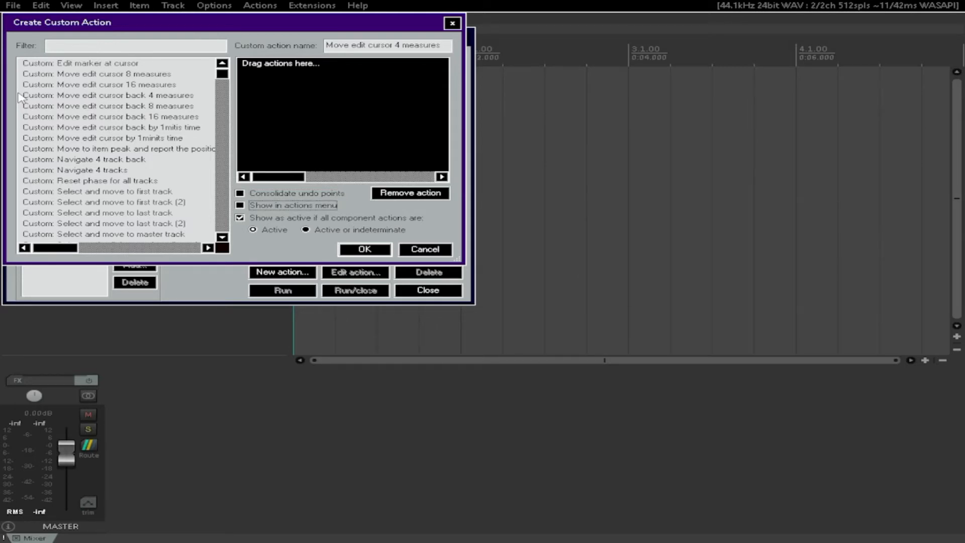
key(space)
key(Tab)
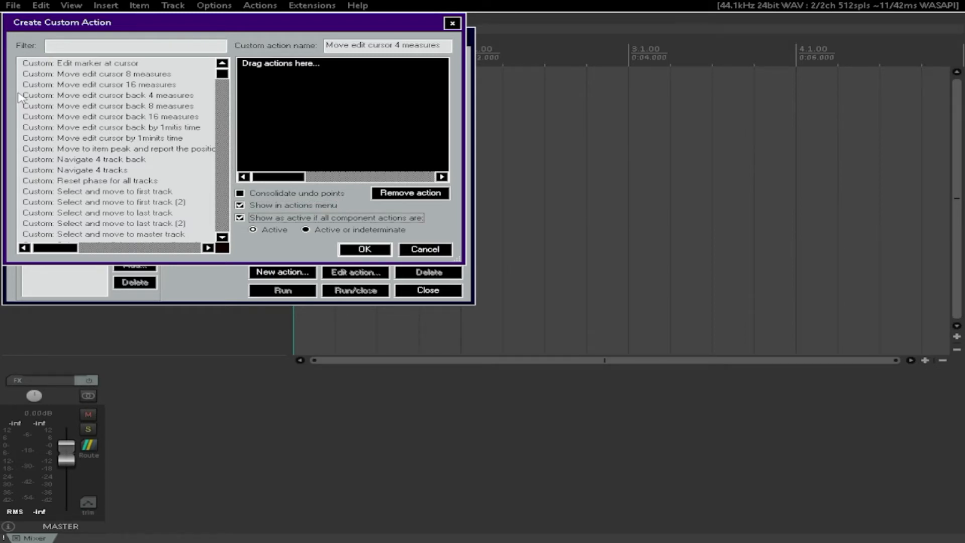
Filter the available actions for the new custom action by "move edit cu".
key(Tab)
key(Tab)
key(Tab)
key(Tab)
key(Tab)
key(Tab)
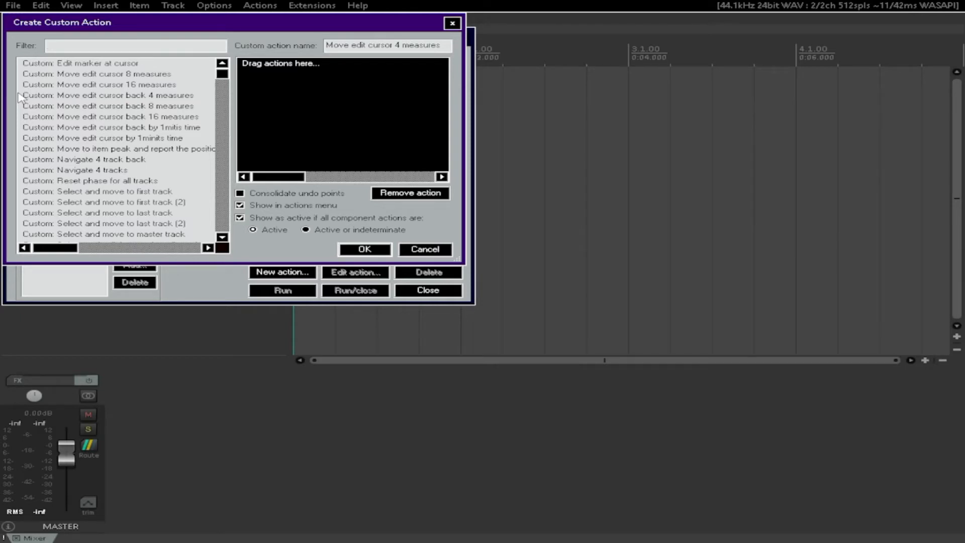
key(Down)
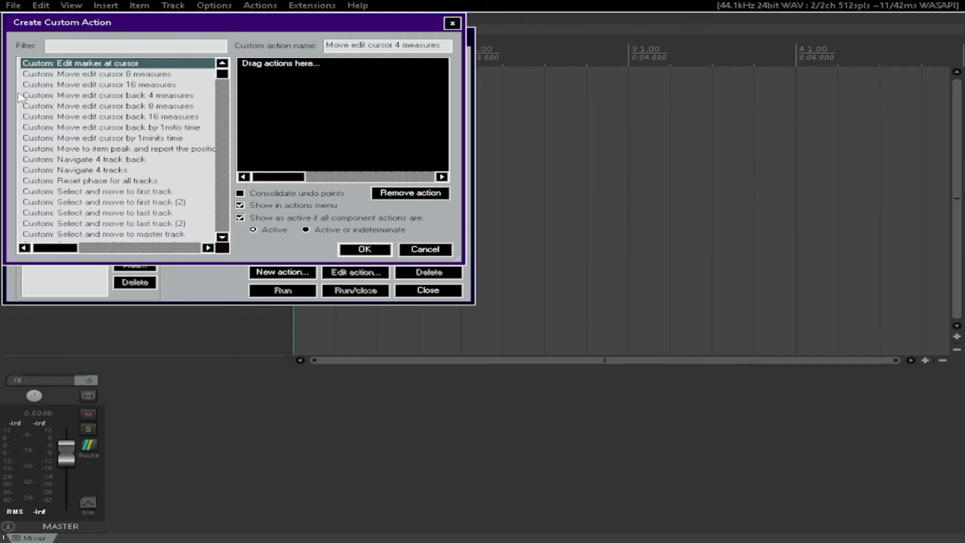
key(shift+Tab)
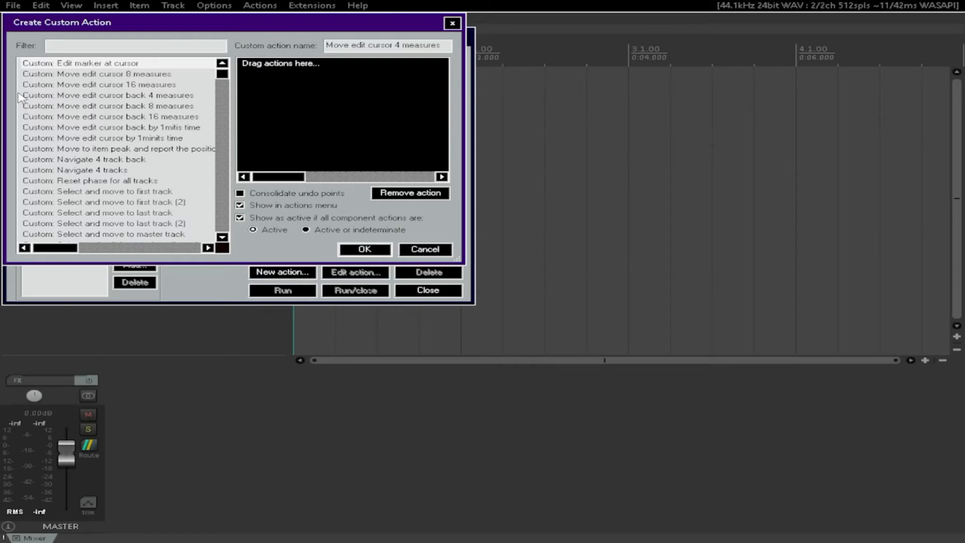
key(Tab)
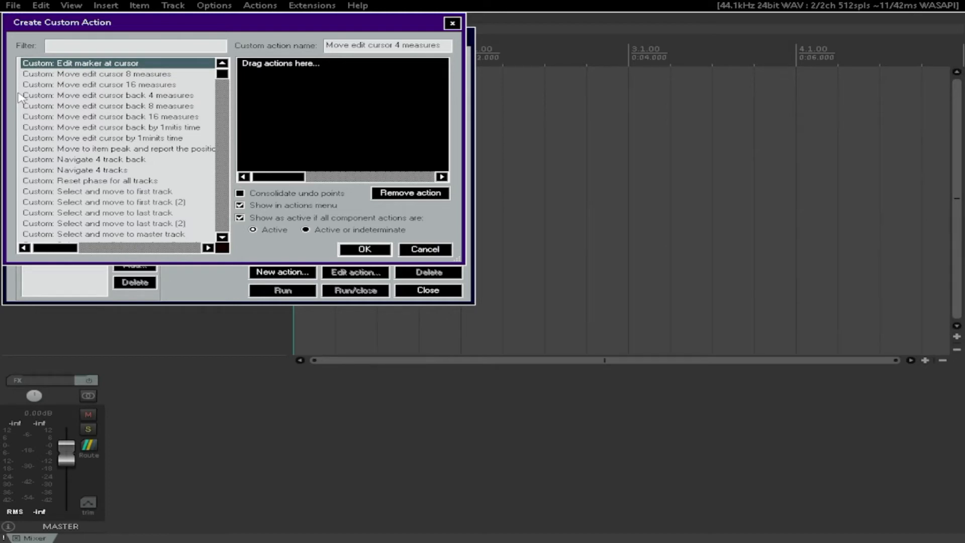
key(shift+Tab)
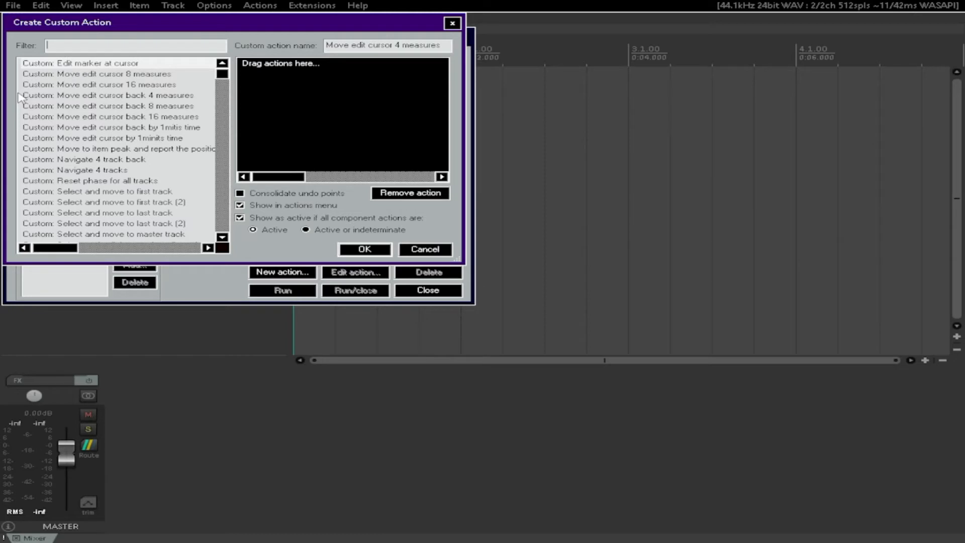
text(move edit cu)
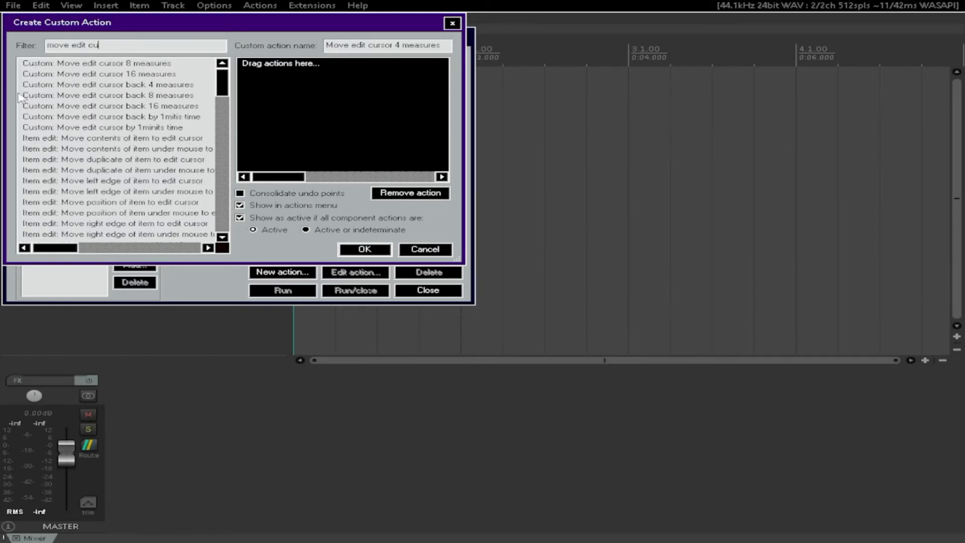
Add the action "Move edit cursor back one measure" four times to the custom action.
key(Tab)
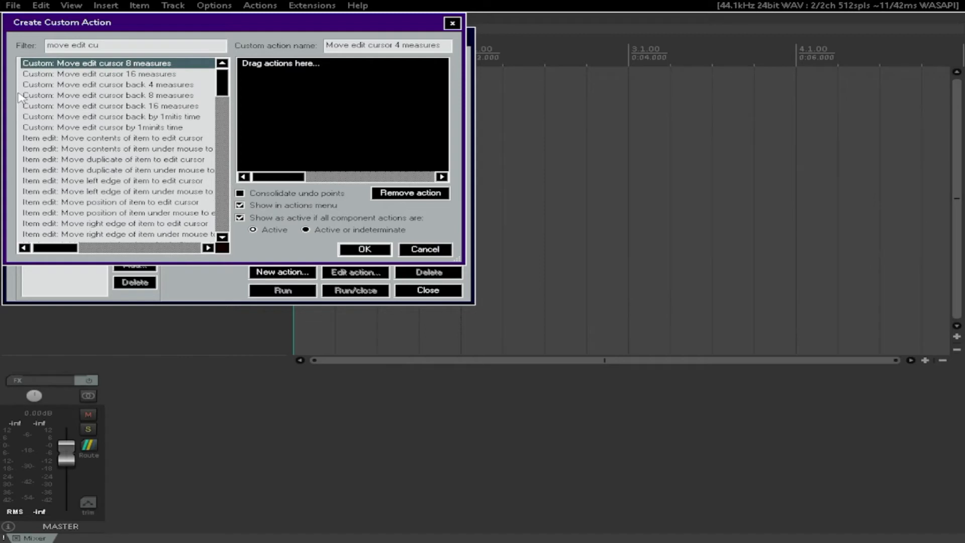
key(Down)
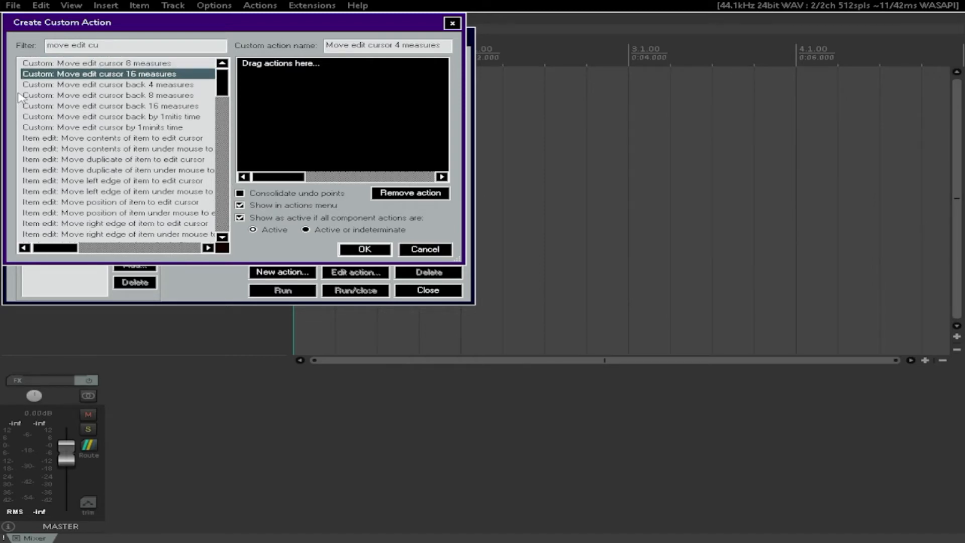
key(Down)
key(Down)
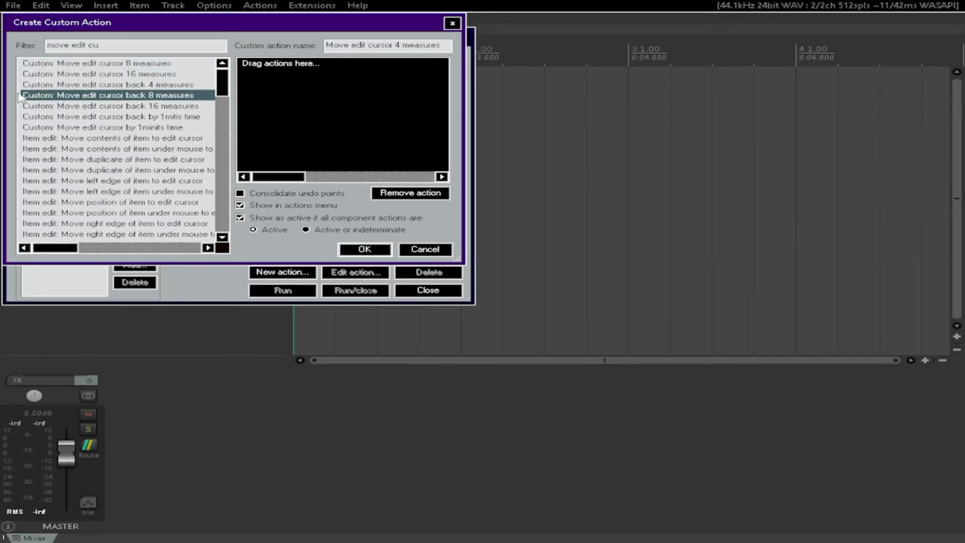
key(Down)
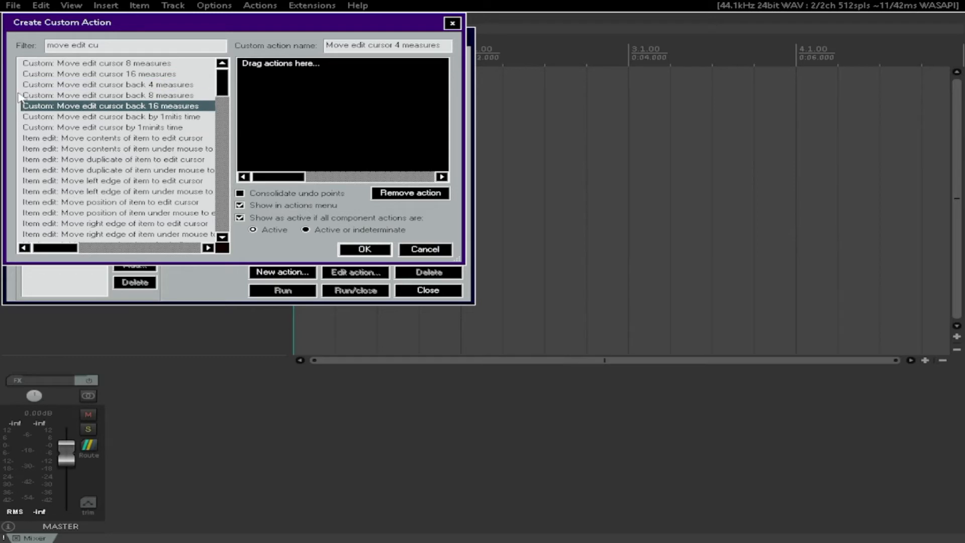
key(Down)
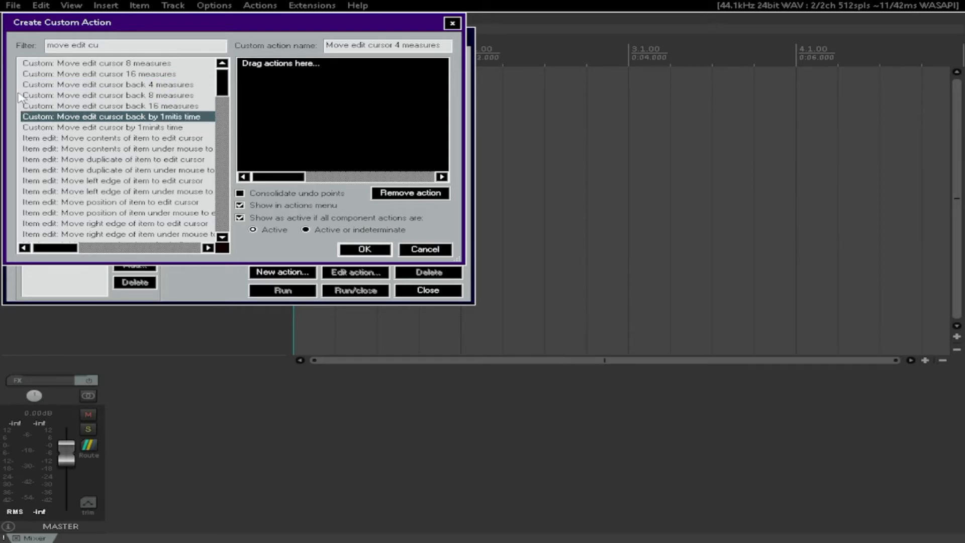
key(Down)
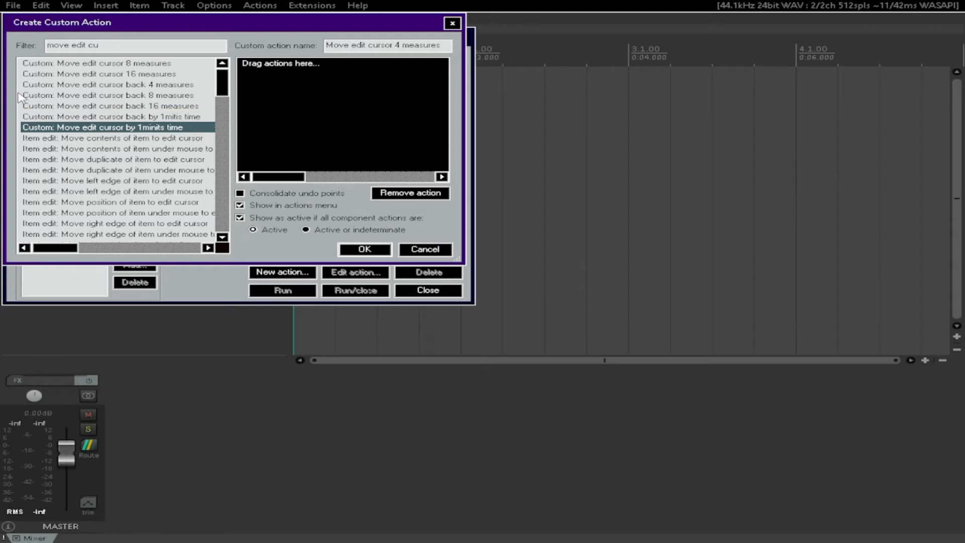
key(Up)
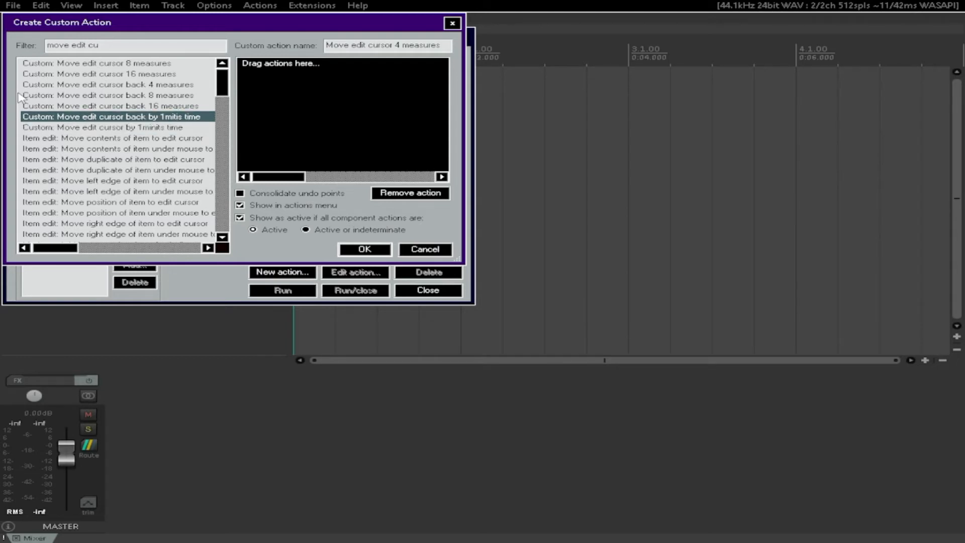
key(Down)
key(Down)
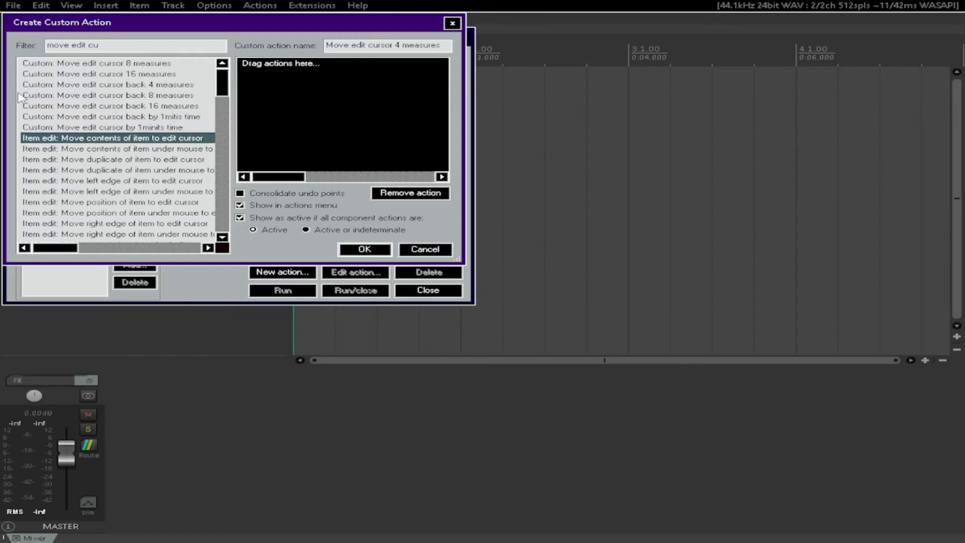
key(Down)
key(Down)
key(Down)
key(Down)
key(Down)
key(Down)
key(Down)
key(Down)
key(Down)
key(Down)
key(Down)
key(Down)
key(Down)
key(Down)
key(Down)
key(Down)
key(Down)
key(Down)
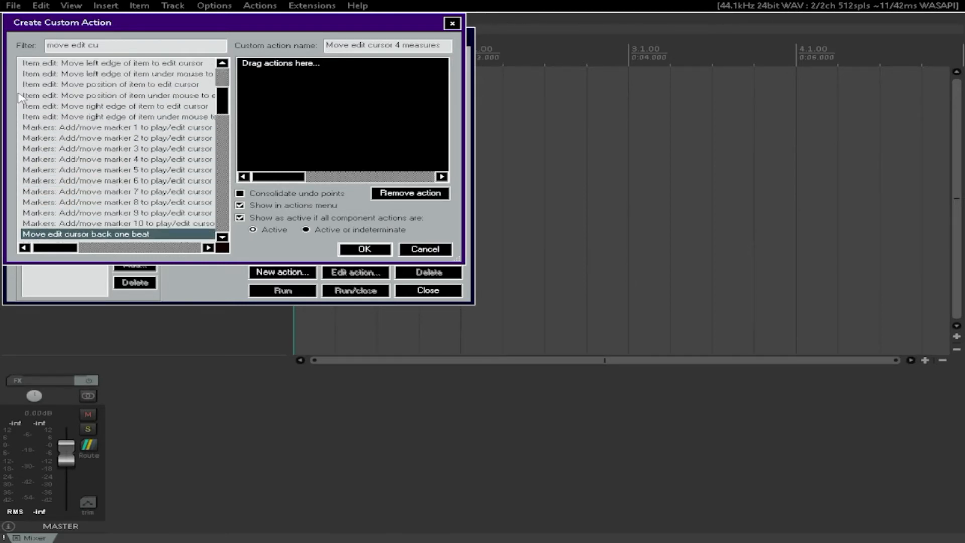
key(Down)
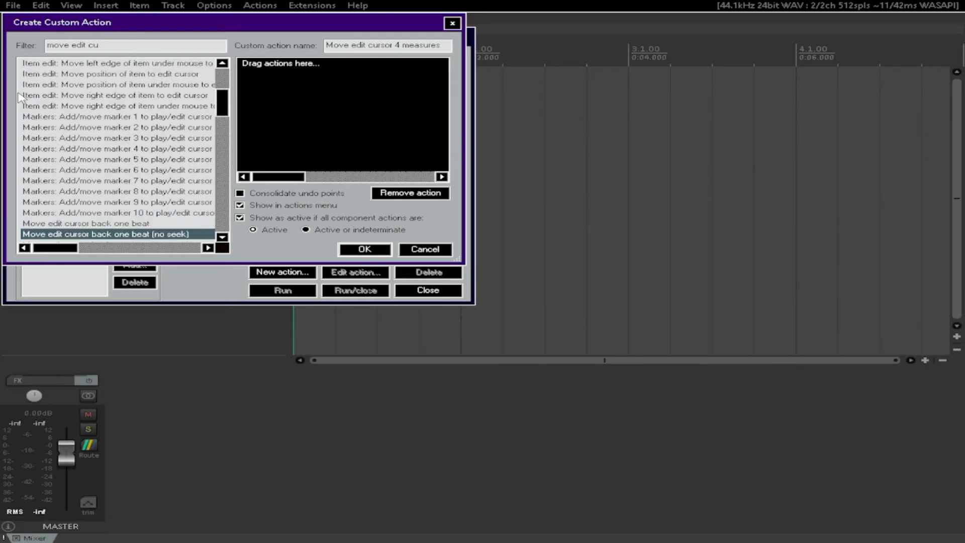
key(Down)
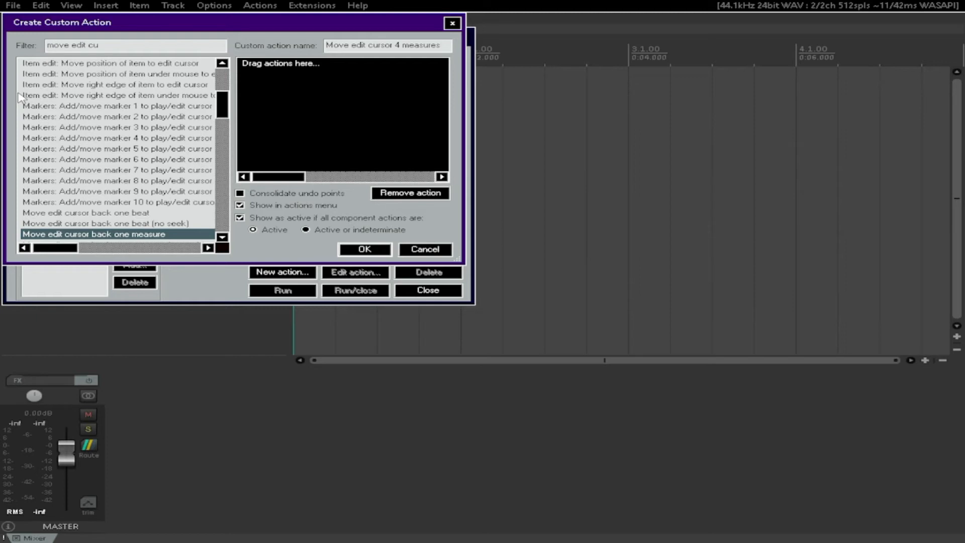
key(Return)
key(Return)
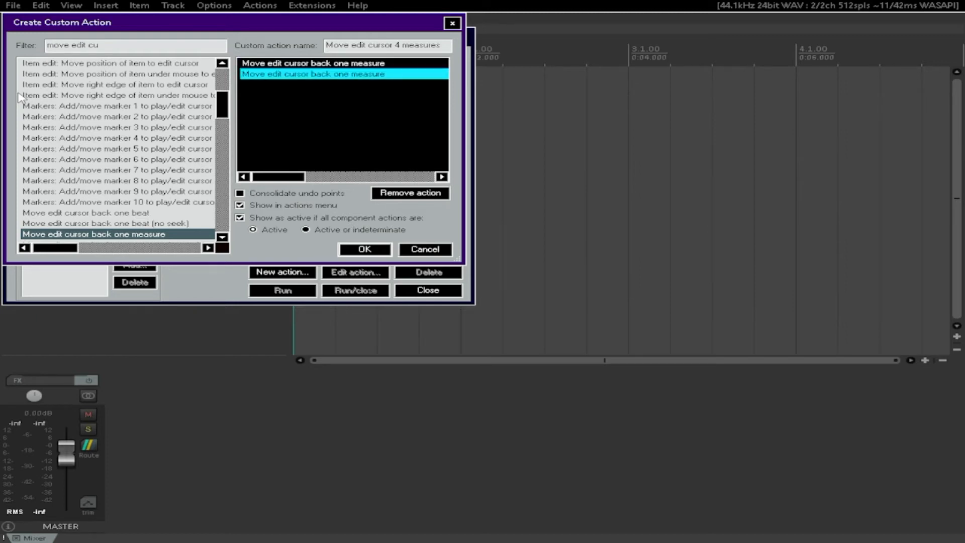
key(Return)
key(Return)
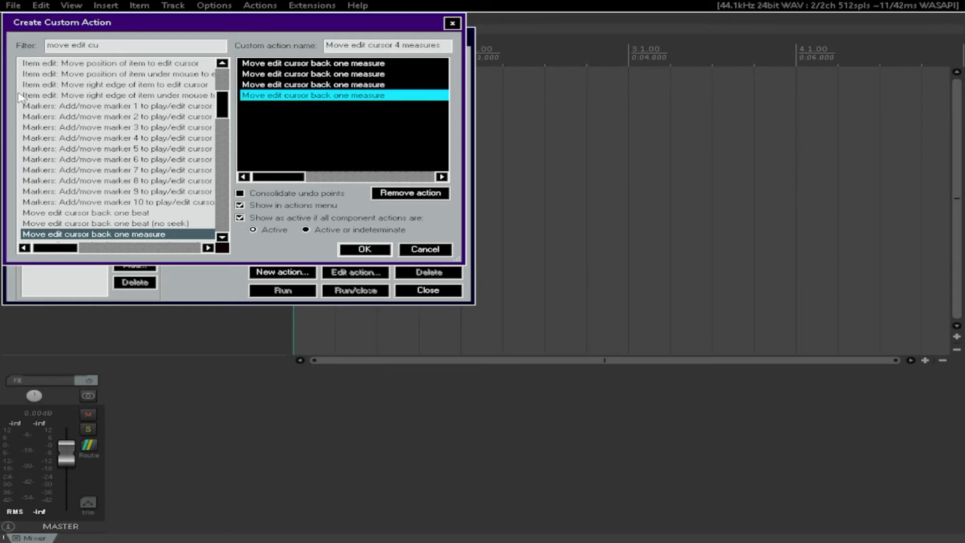
Review the component actions of "Move edit cursor 4 measures" and save the custom action.
key(Tab)
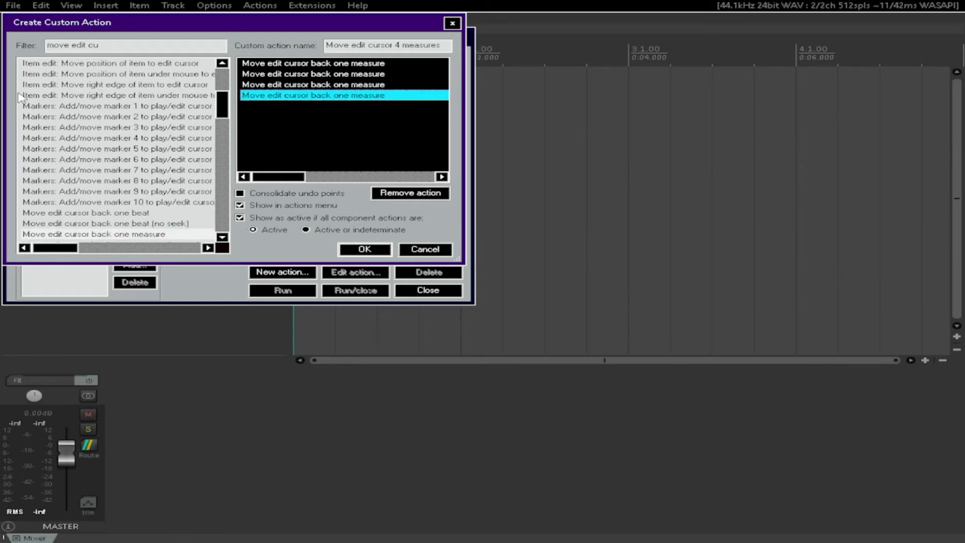
key(Up)
key(Up)
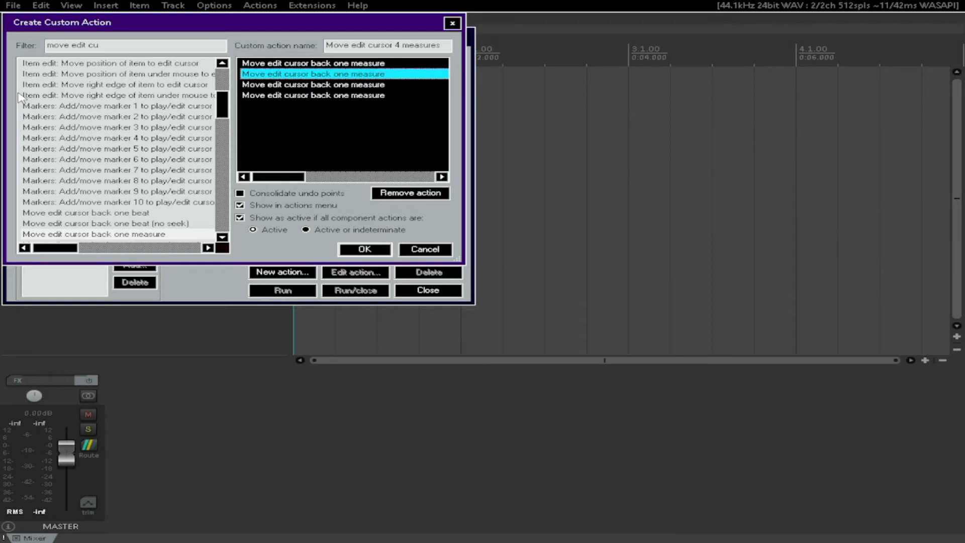
key(Up)
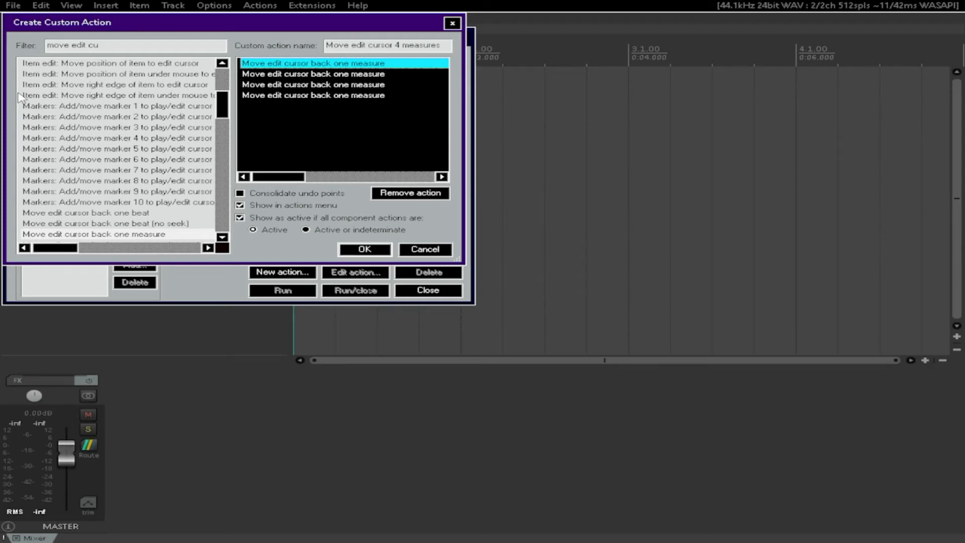
key(shift+Tab)
key(shift+Tab)
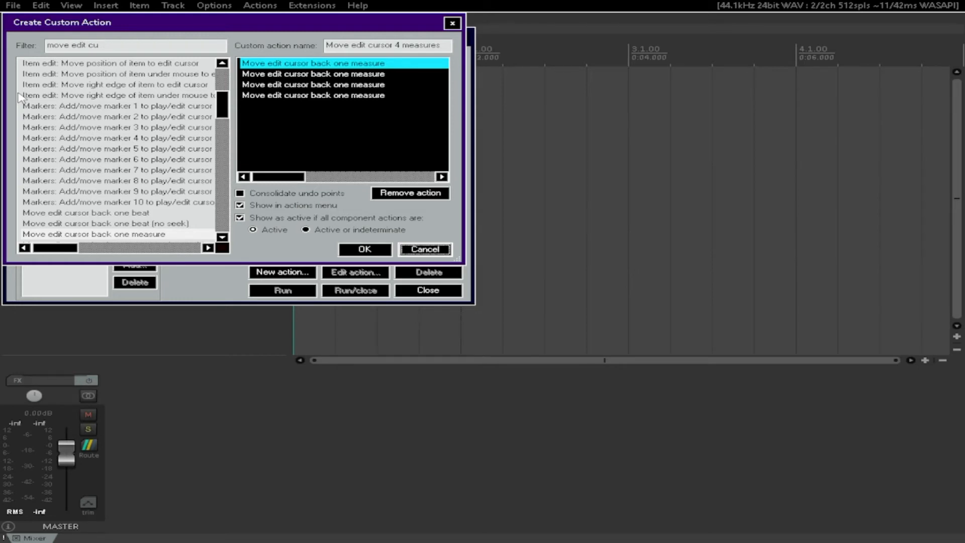
key(shift+Tab)
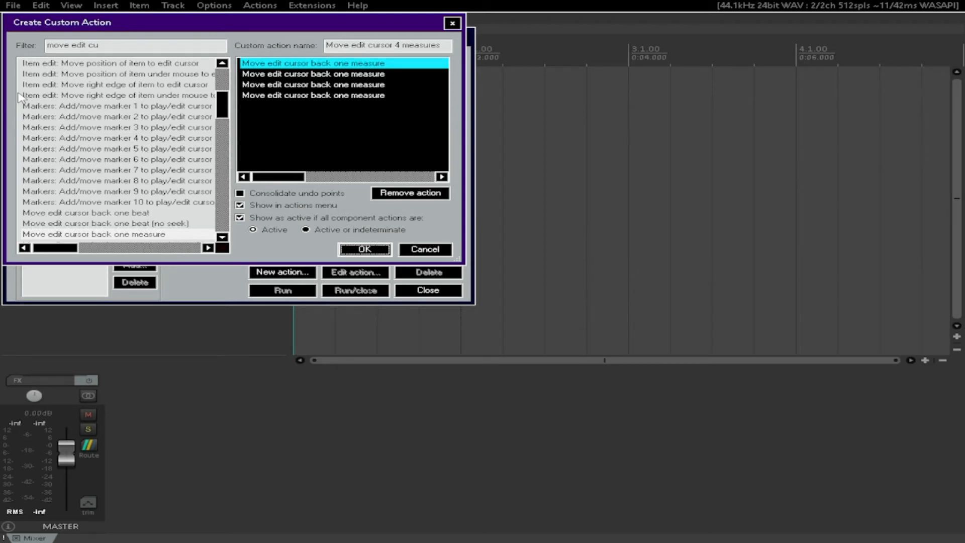
key(Return)
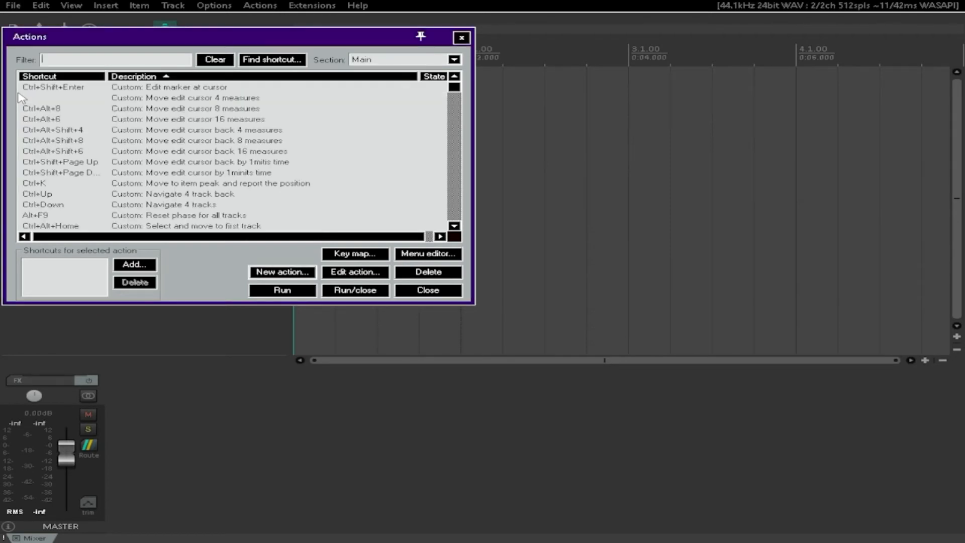
Assign the shortcut Ctrl+Alt+4 to the custom action "Move edit cursor 4 measures" and close the action list.
key(Tab)
key(Tab)
key(Tab)
key(Tab)
key(Tab)
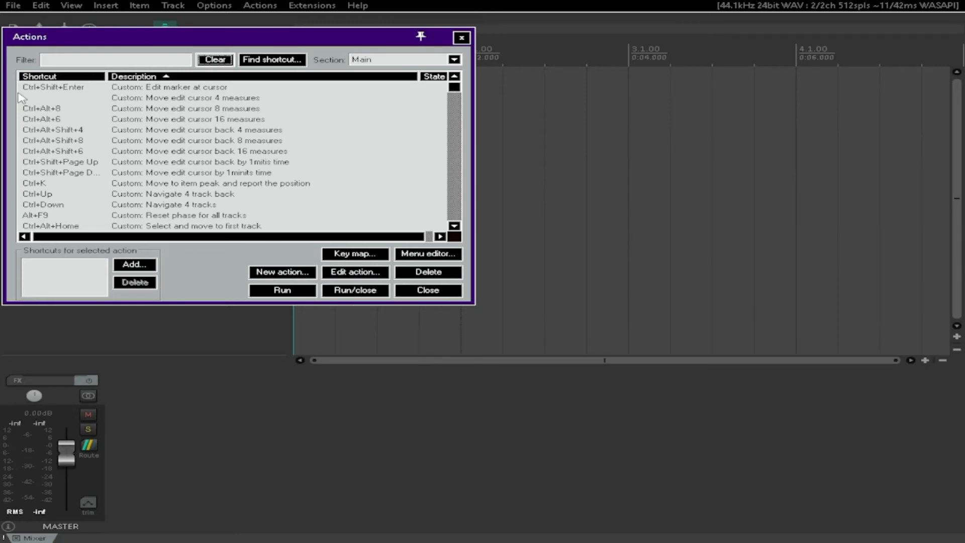
key(Tab)
key(Tab)
key(Down)
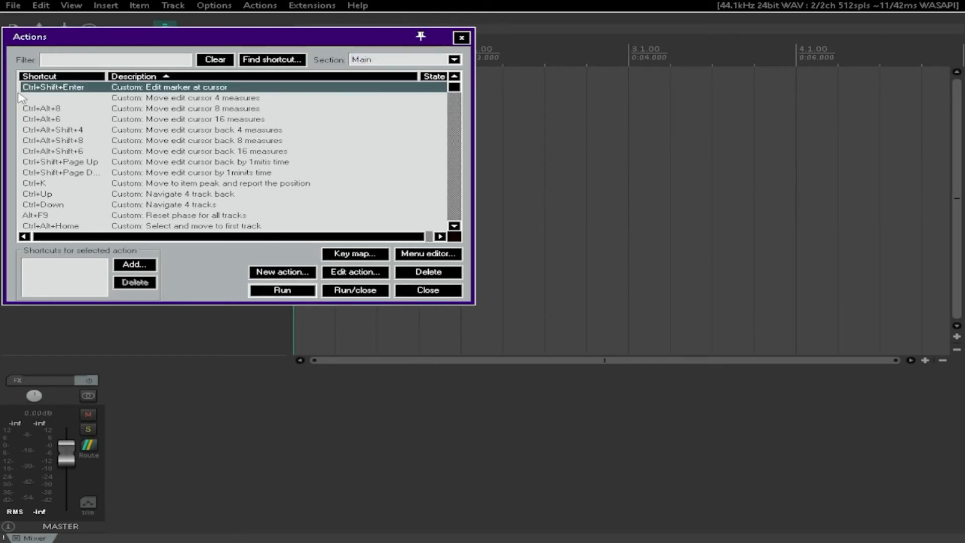
key(Down)
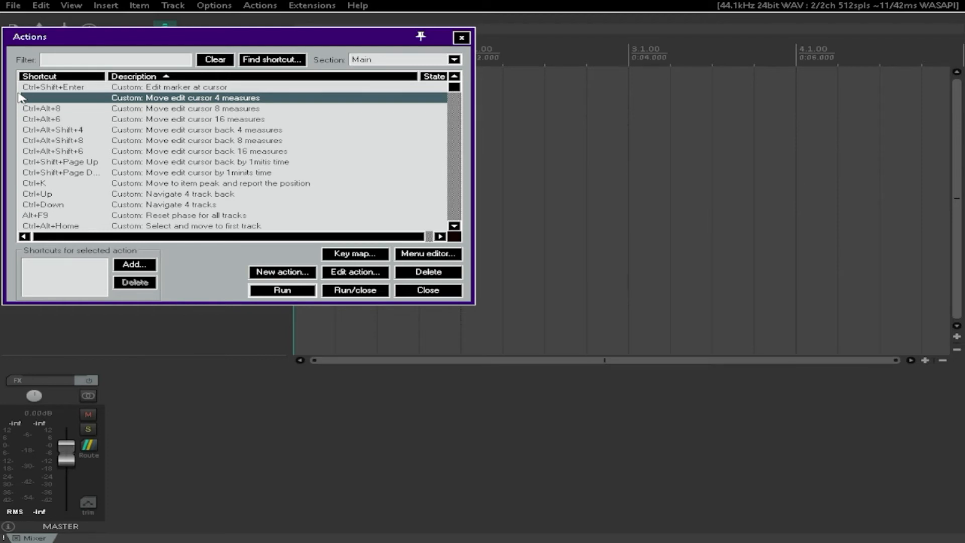
key(Tab)
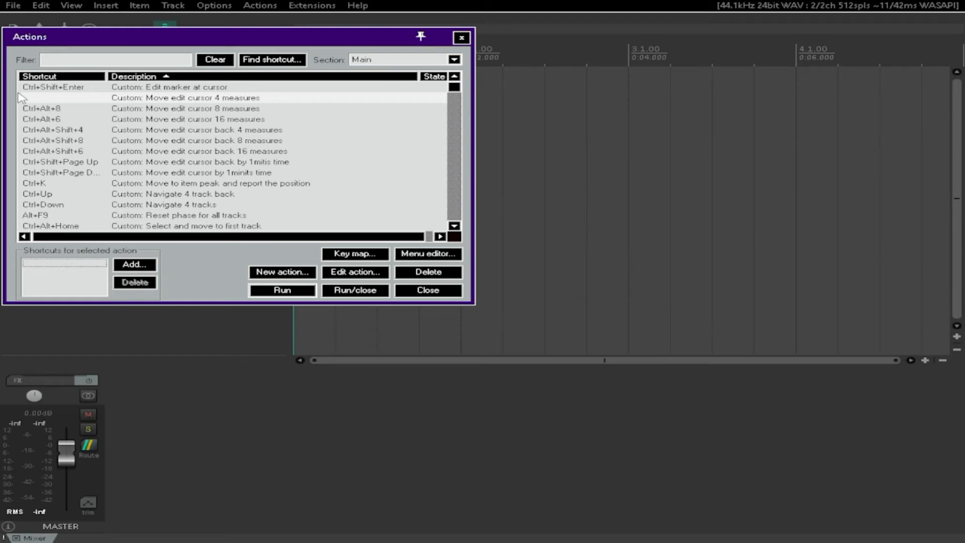
key(Tab)
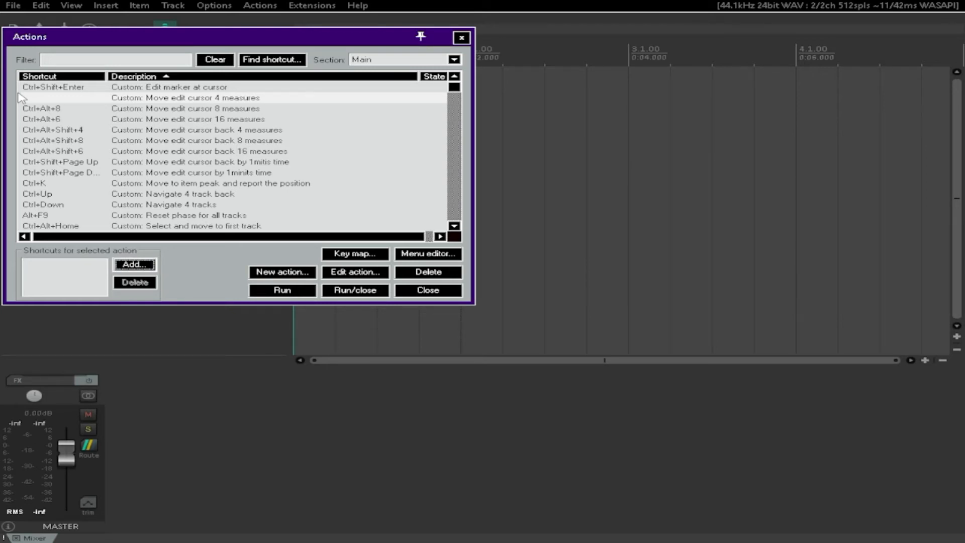
key(Return)
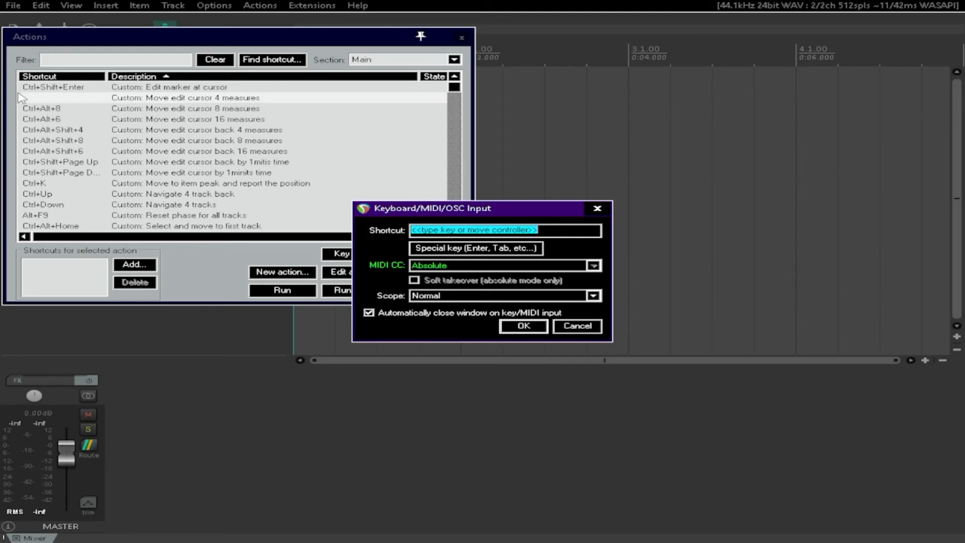
key(ctrl+alt+4)
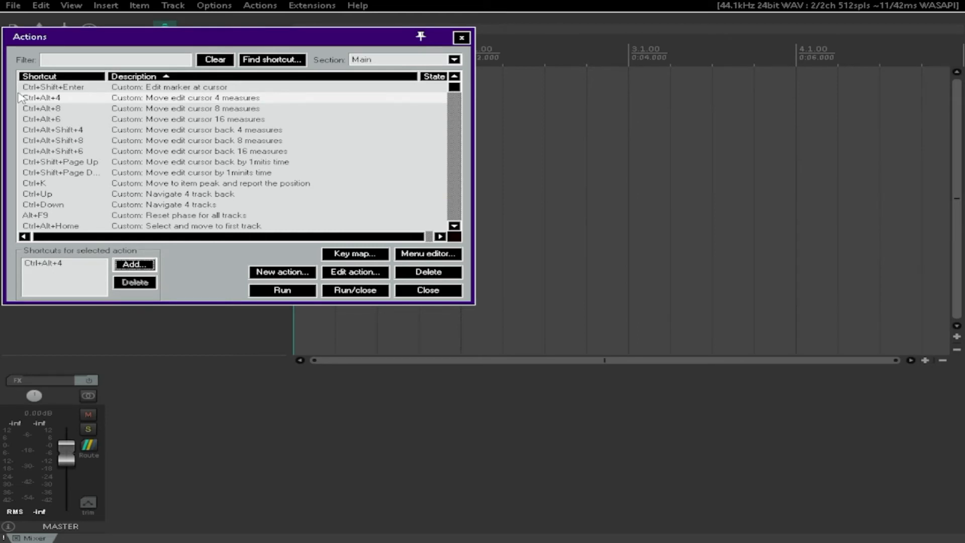
key(Escape)
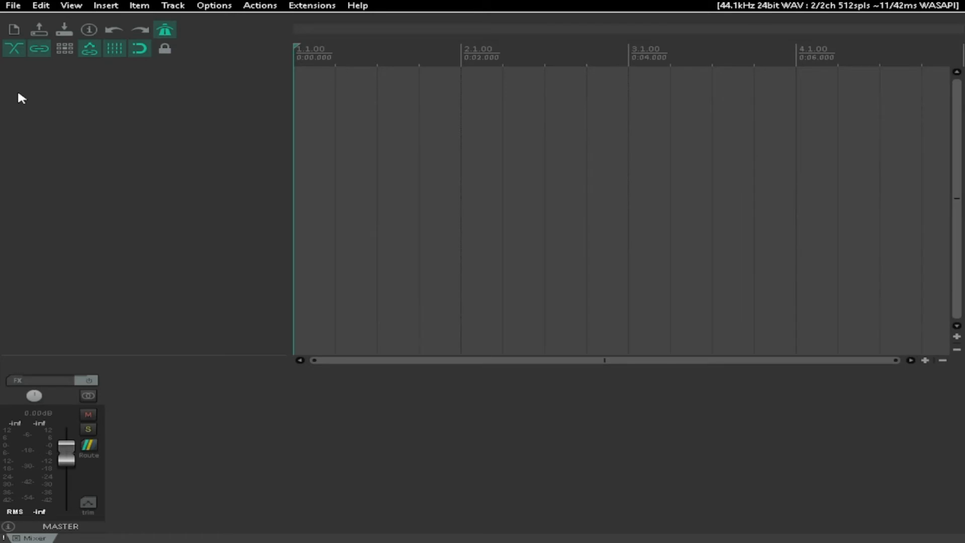
Open the custom action "Move edit cursor 4 measures" from the action list for editing.
key(alt)
key(Escape)
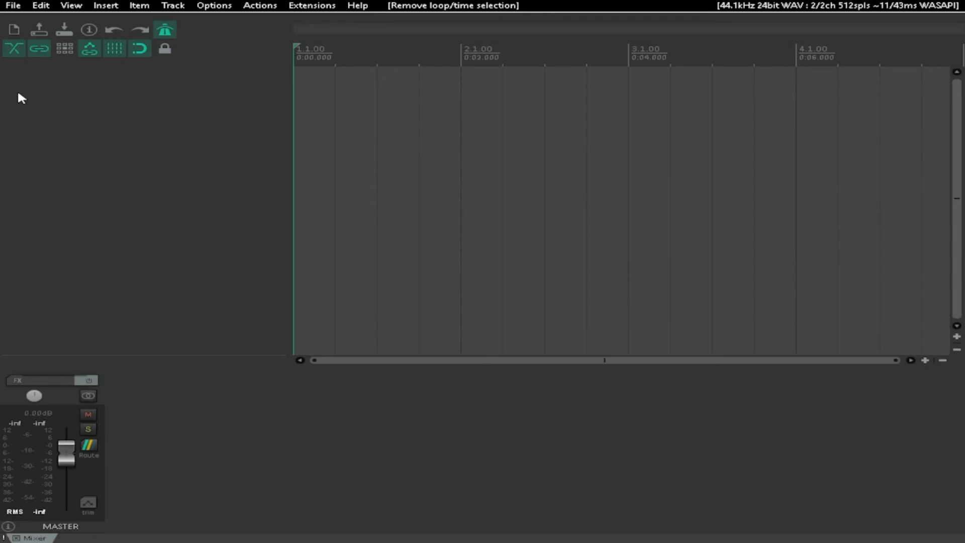
key(shift+slash)
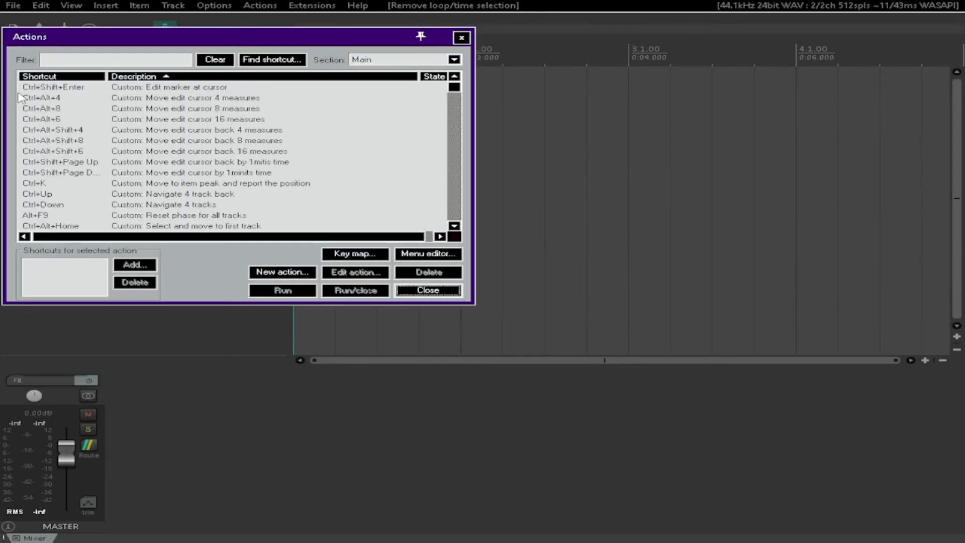
key(Tab)
key(Tab)
key(Tab)
key(Tab)
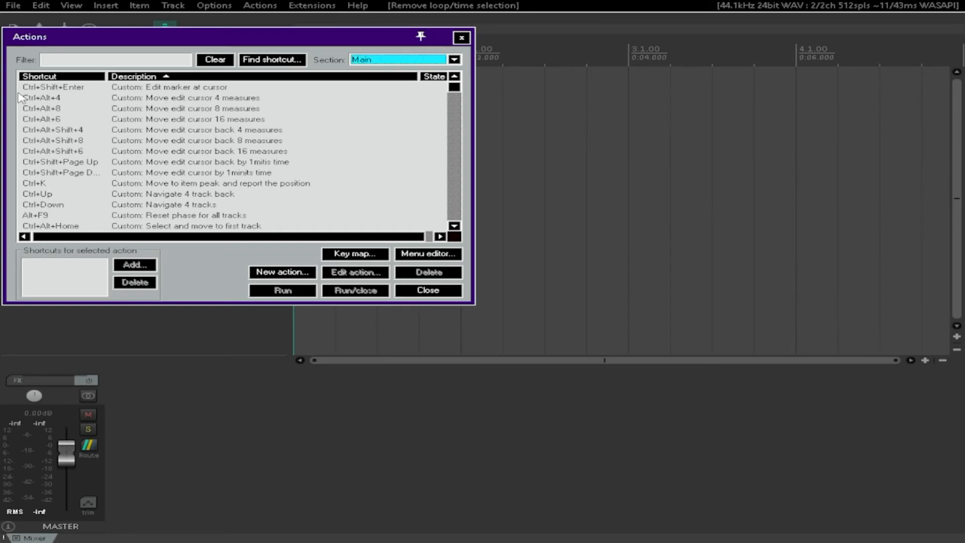
key(Down)
key(Down)
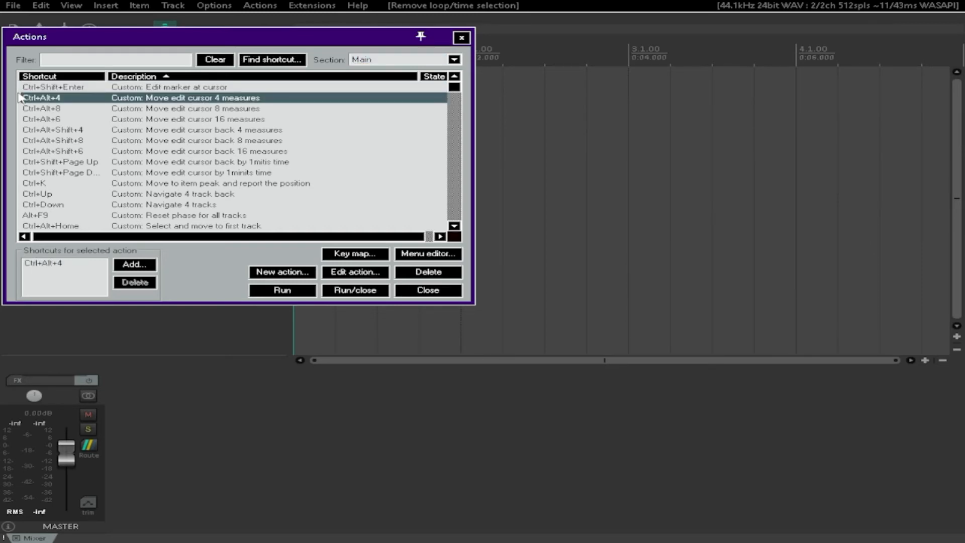
key(Tab)
key(Tab)
key(Tab)
key(Tab)
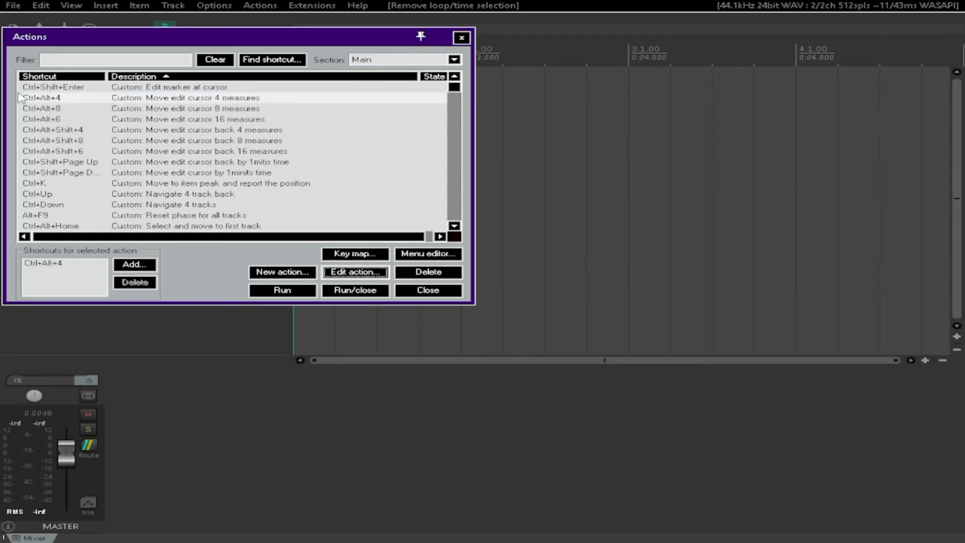
key(Return)
Remove all four "Move edit cursor back one measure" entries from the custom action.
key(Tab)
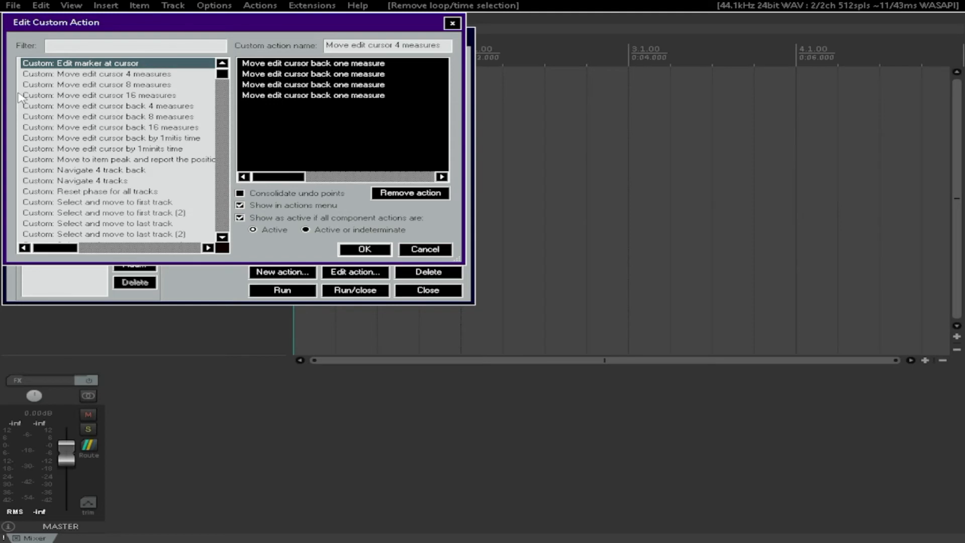
key(Tab)
key(Tab)
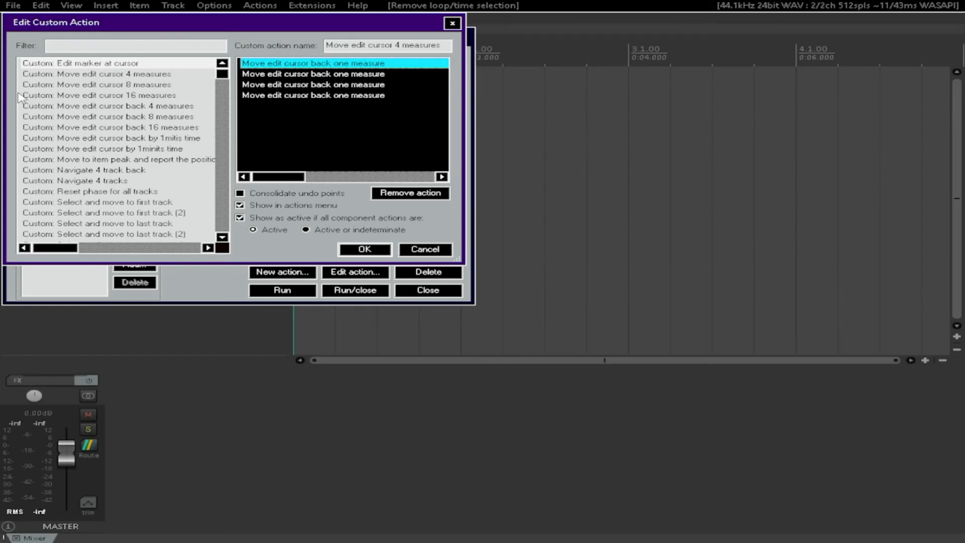
key(Delete)
key(Delete)
key(Delete)
key(Delete)
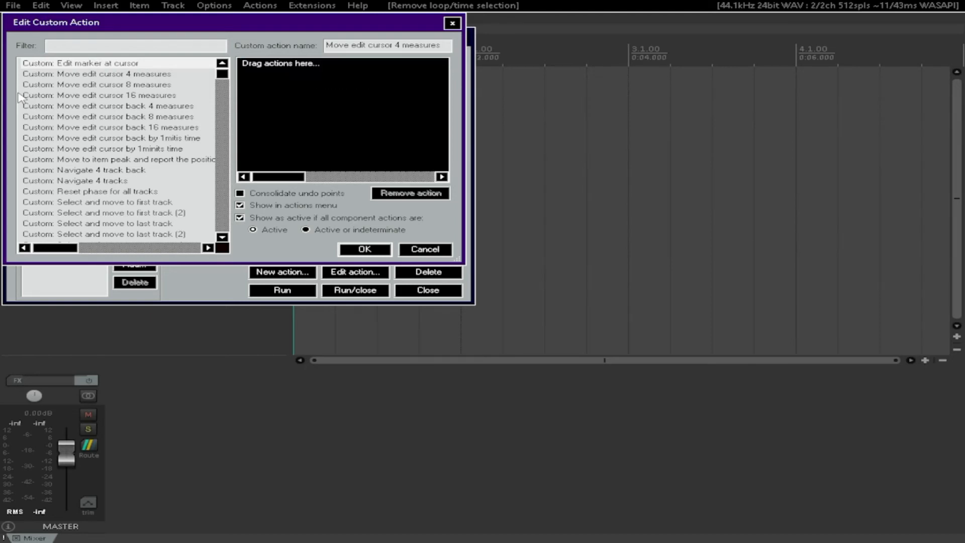
Filter the available actions for the custom action by "move edit".
key(Down)
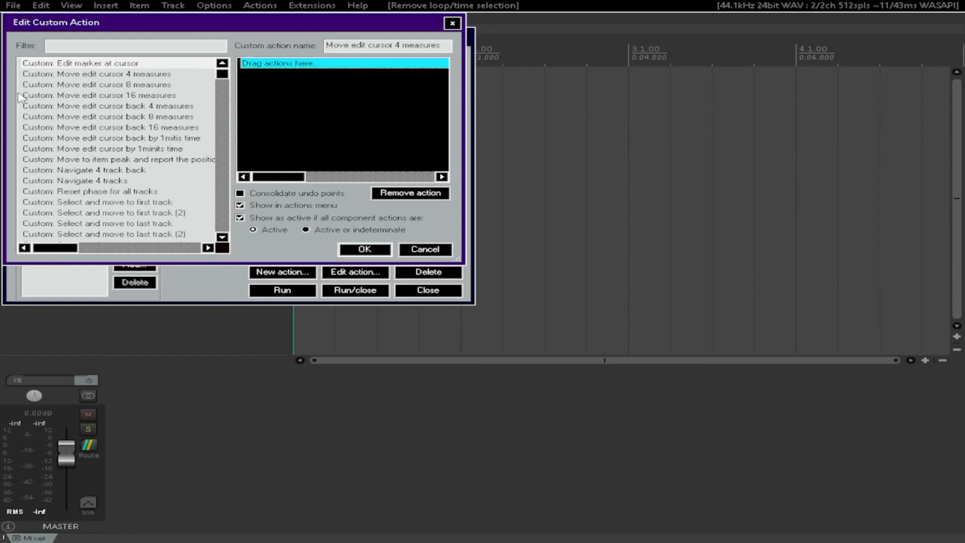
key(shift+Tab)
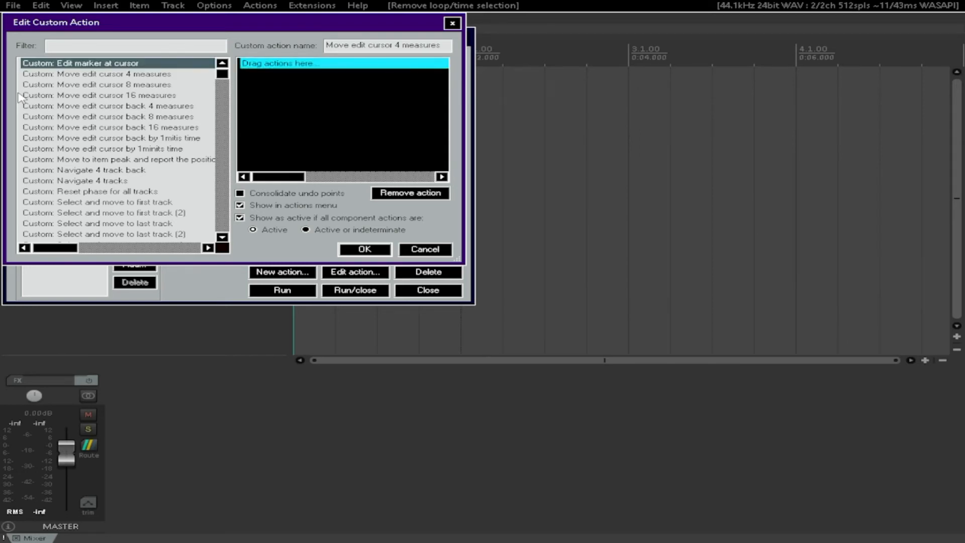
key(shift+Tab)
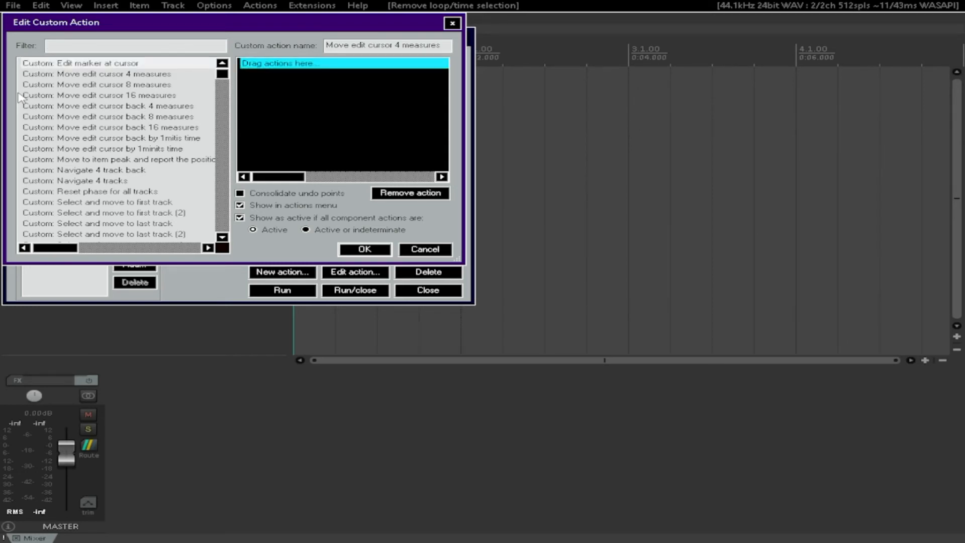
text(move edit)
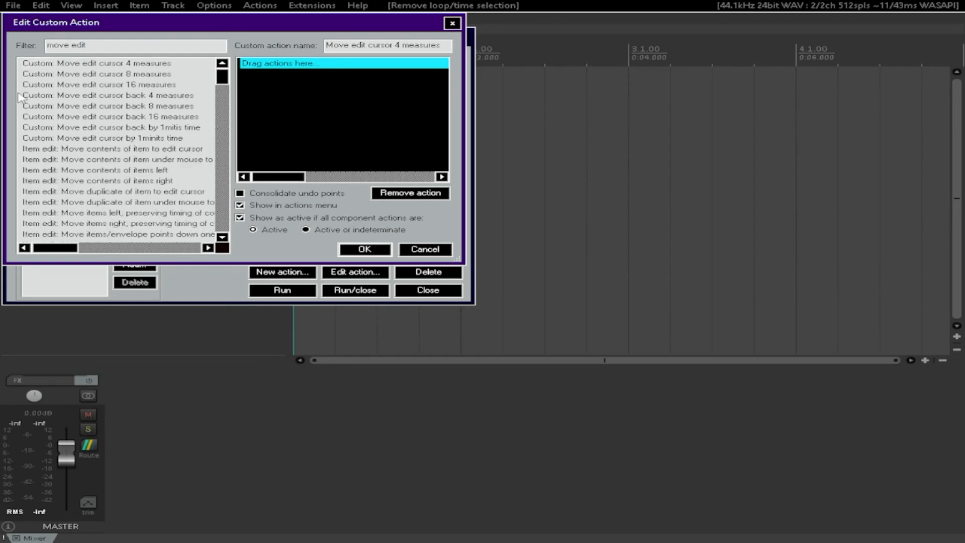
Add the action "Move edit cursor forward one measure" four times to the custom action.
key(Tab)
key(Down)
key(Down)
key(Down)
key(Down)
key(Down)
key(Down)
key(Down)
key(Down)
key(Down)
key(Down)
key(Down)
key(Down)
key(Down)
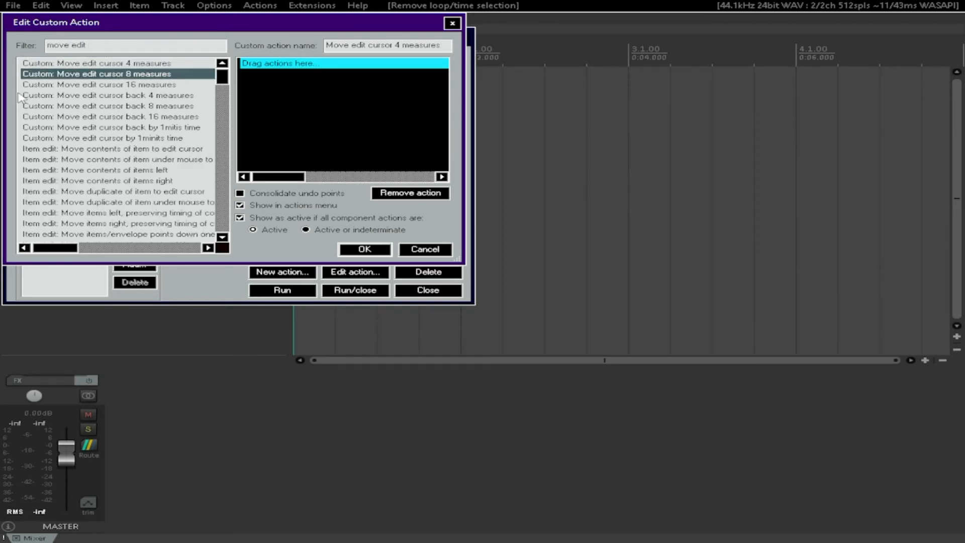
key(Down)
key(Down)
key(Down)
key(Down)
key(Down)
key(Down)
key(Down)
key(Down)
key(Down)
key(Down)
key(Down)
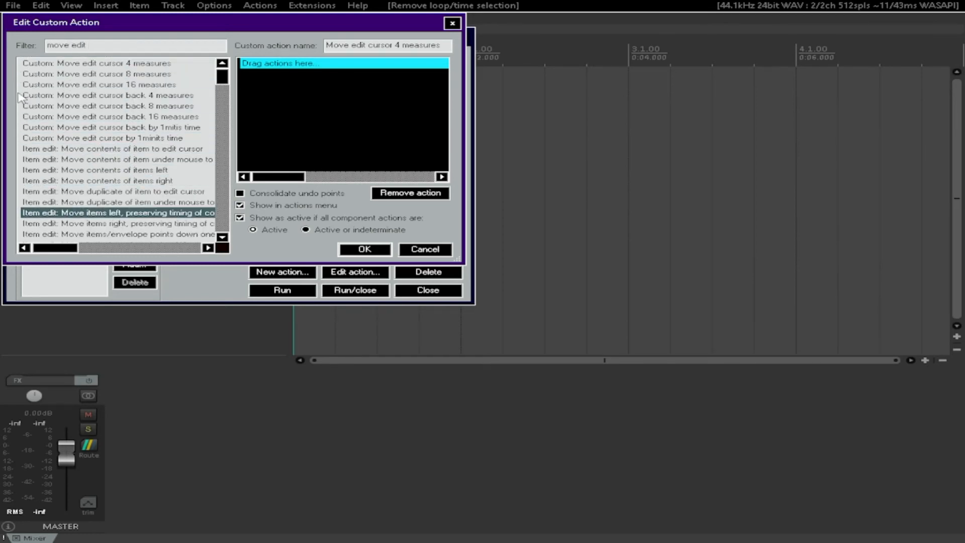
key(Down)
key(Down)
key(Down)
key(Down)
key(Down)
key(Down)
key(Down)
key(Down)
key(Down)
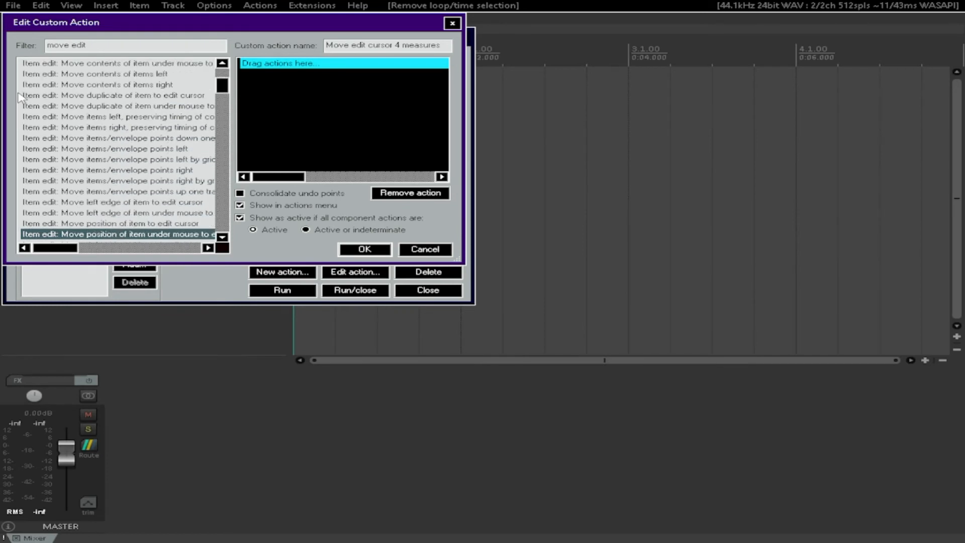
key(Down)
key(Down)
key(Down)
key(Down)
key(Down)
key(Down)
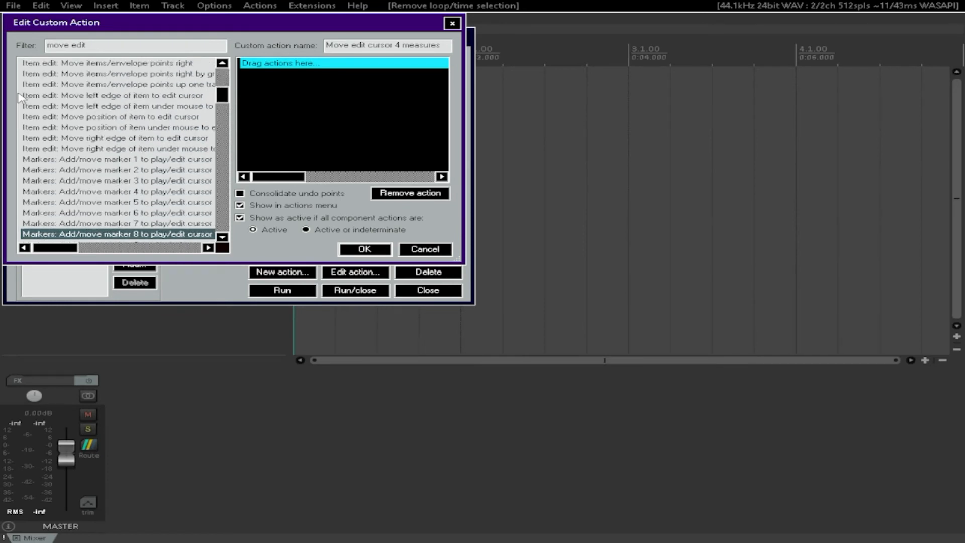
key(Down)
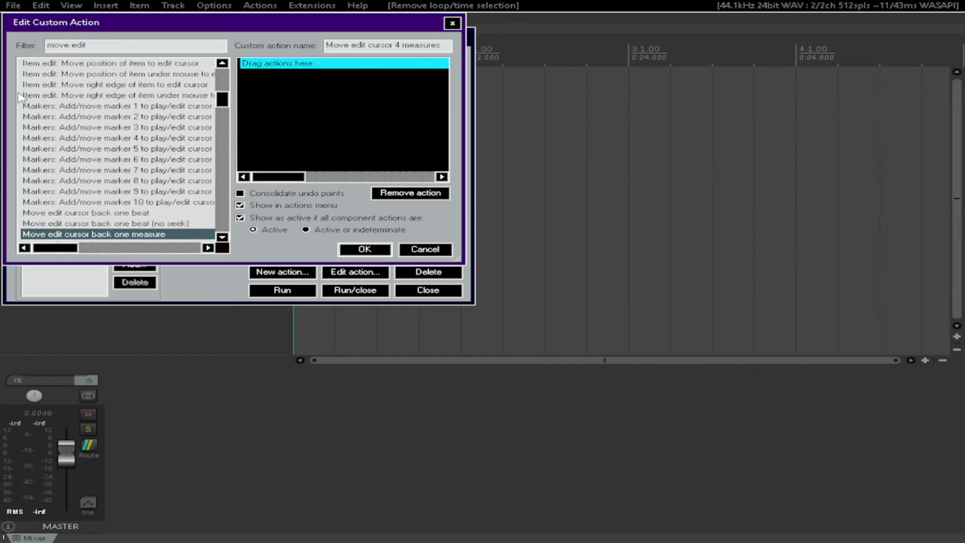
key(Down)
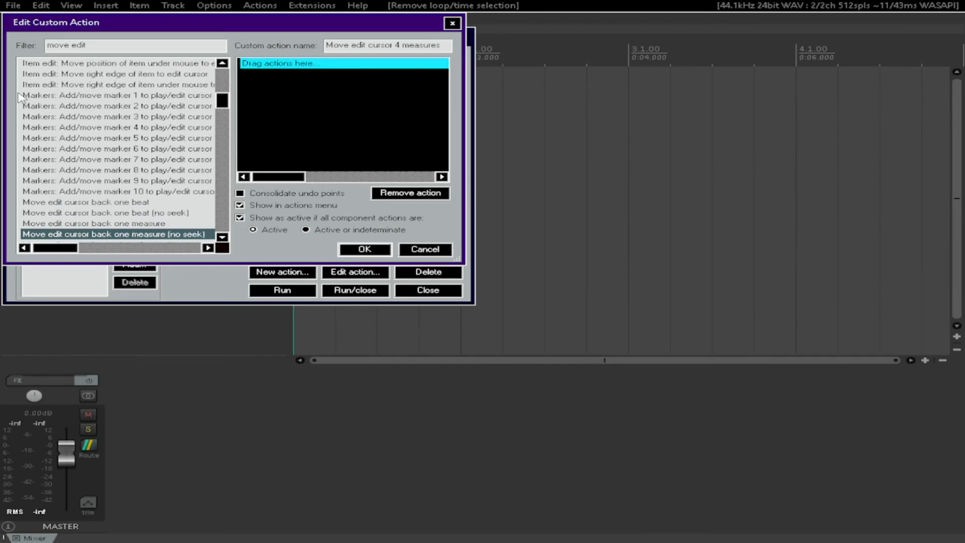
key(Down)
key(Down)
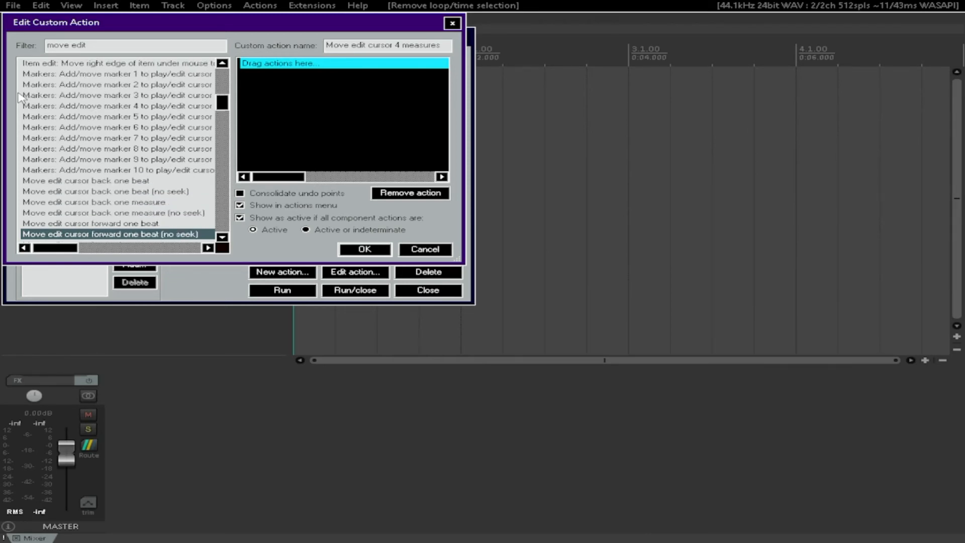
key(Down)
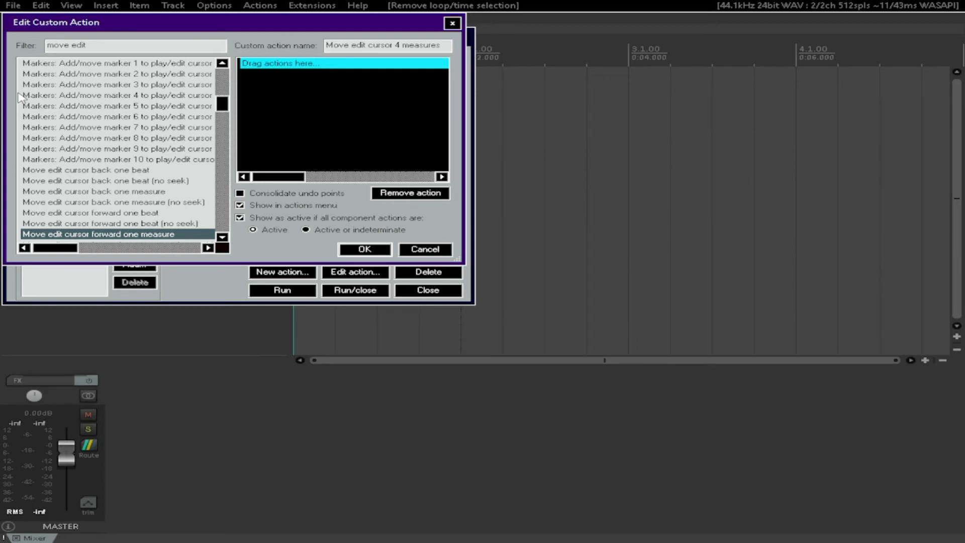
key(Return)
key(Return)
key(Return)
key(Return)
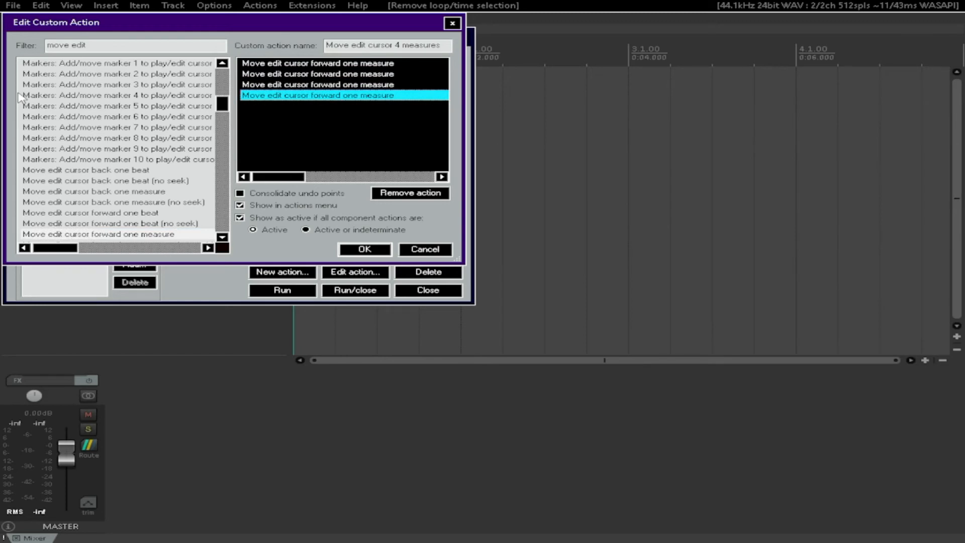
Rename the custom action to "Move edit cursor forward 4 measures", save it and close the action list.
key(Tab)
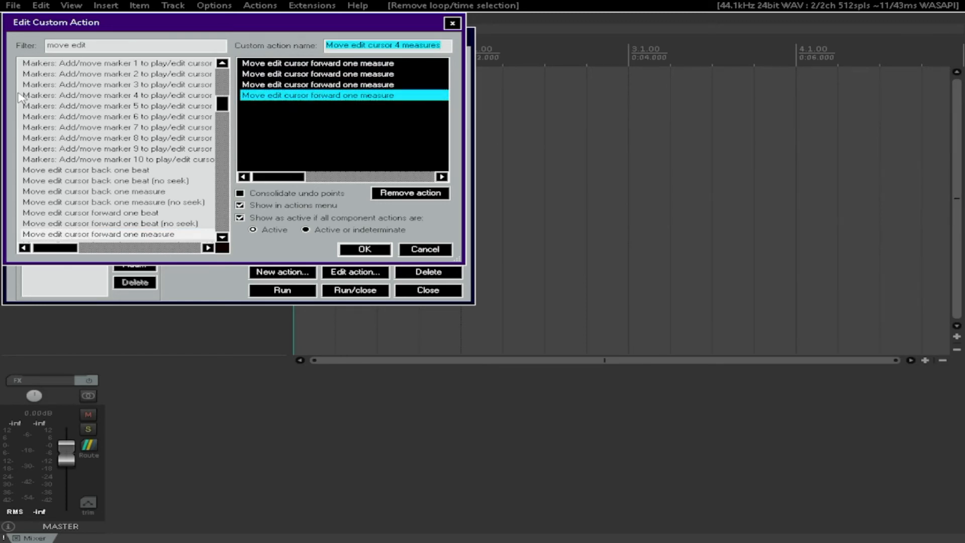
key(Home)
key(ctrl+Right)
key(ctrl+Right)
key(ctrl+Right)
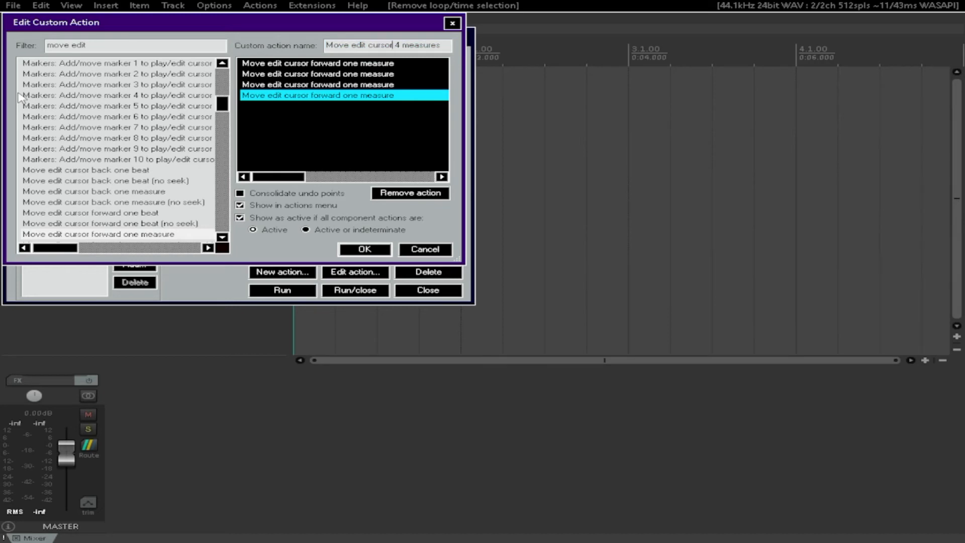
text(forward)
key(shift+Tab)
key(shift+Tab)
key(shift+Tab)
key(shift+Tab)
key(space)
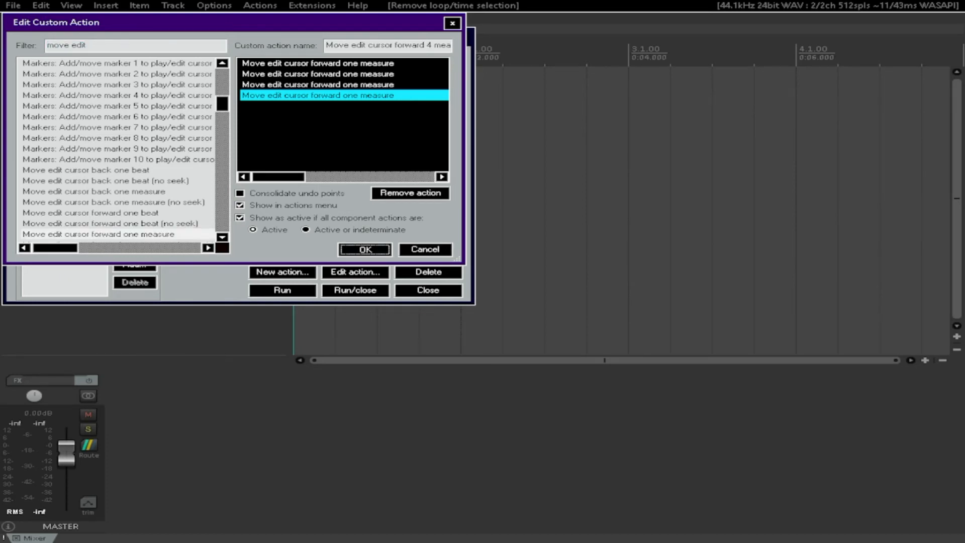
key(space)
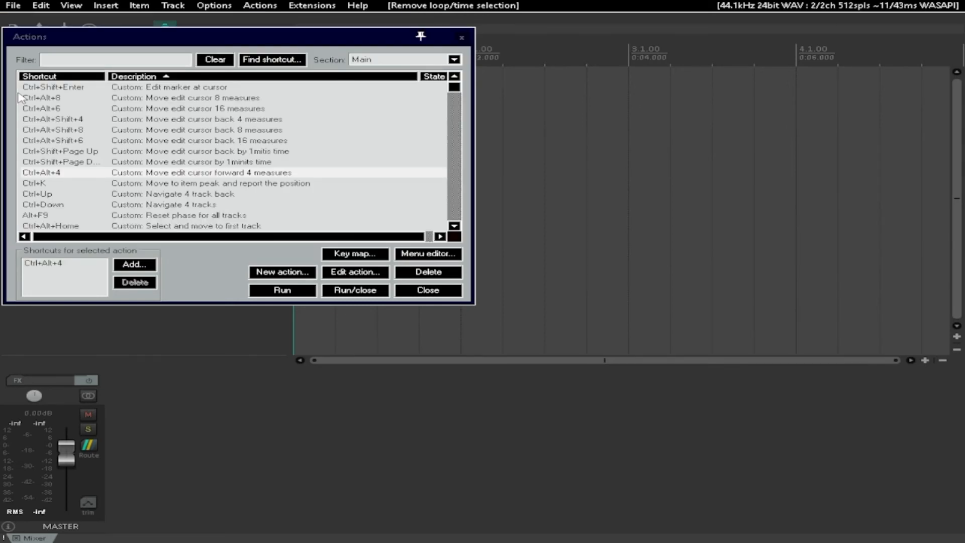
key(Escape)
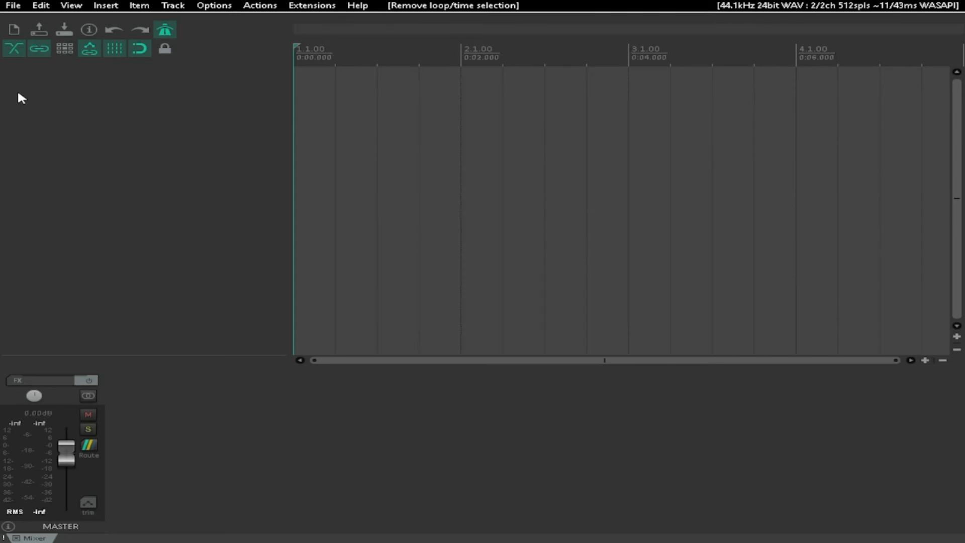
Test the custom action by repeatedly moving the edit cursor from the project start in four-measure jumps.
key(Page_Down)
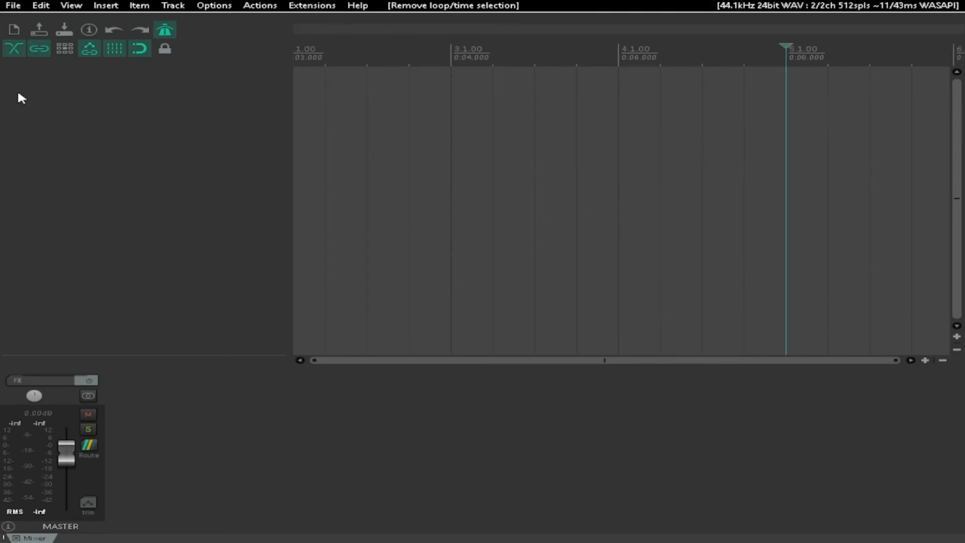
key(Page_Down)
key(Page_Down)
key(Page_Down)
key(Page_Down)
key(Page_Down)
key(Page_Down)
key(Page_Down)
key(Page_Down)
key(Page_Down)
key(Page_Down)
key(Page_Down)
key(Page_Down)
key(Page_Down)
key(Page_Down)
key(Page_Down)
key(Page_Down)
key(Page_Down)
key(Page_Down)
key(Page_Down)
key(Page_Down)
key(Page_Down)
key(Page_Down)
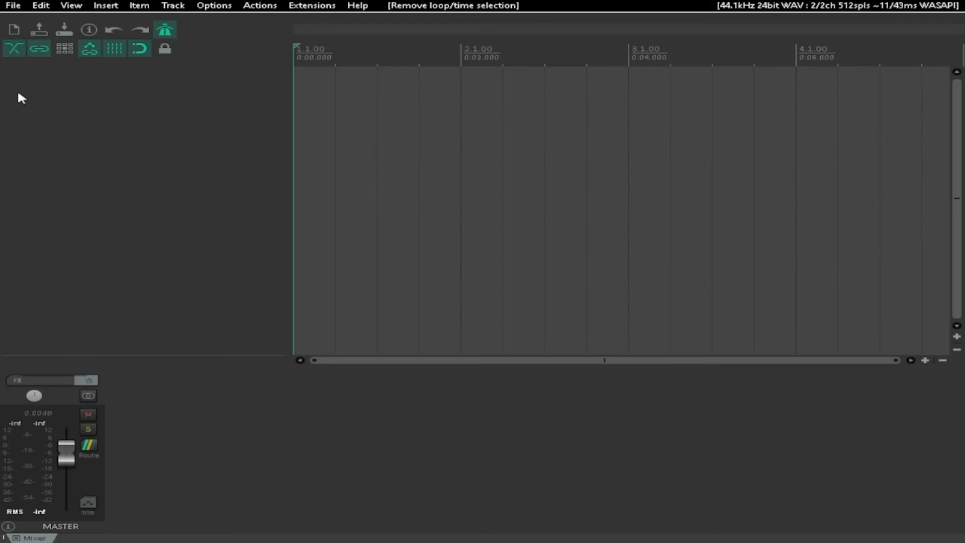
Insert a new track and name it "test".
key(alt+Left)
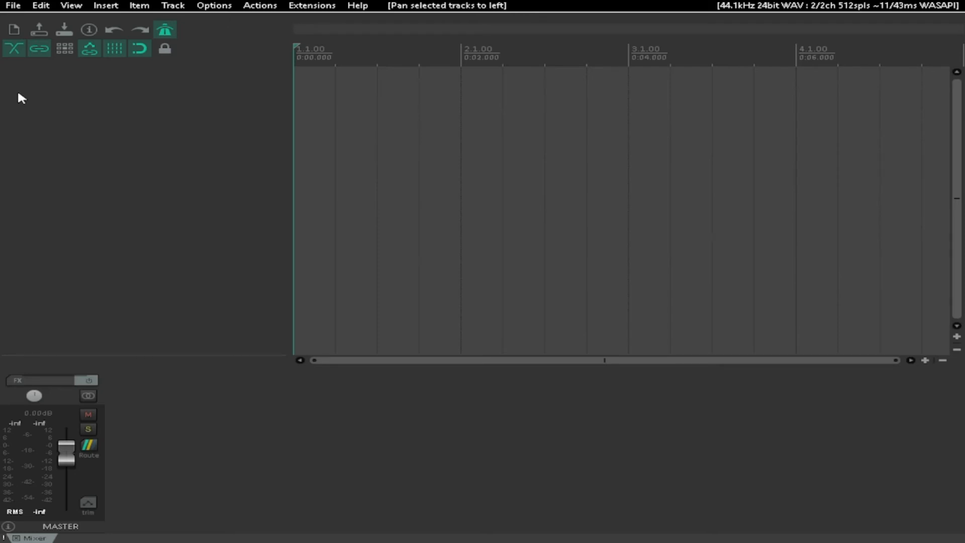
key(ctrl+t)
text(test)
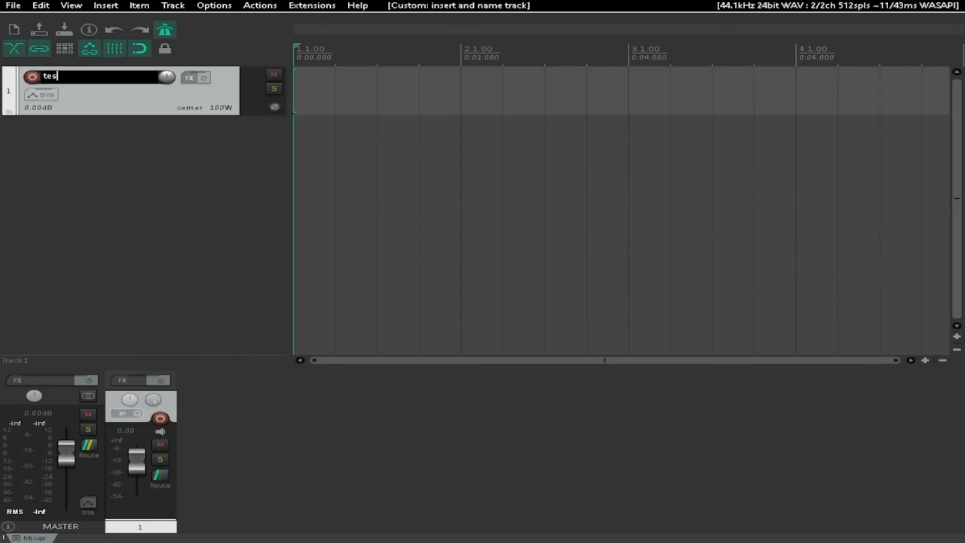
key(Return)
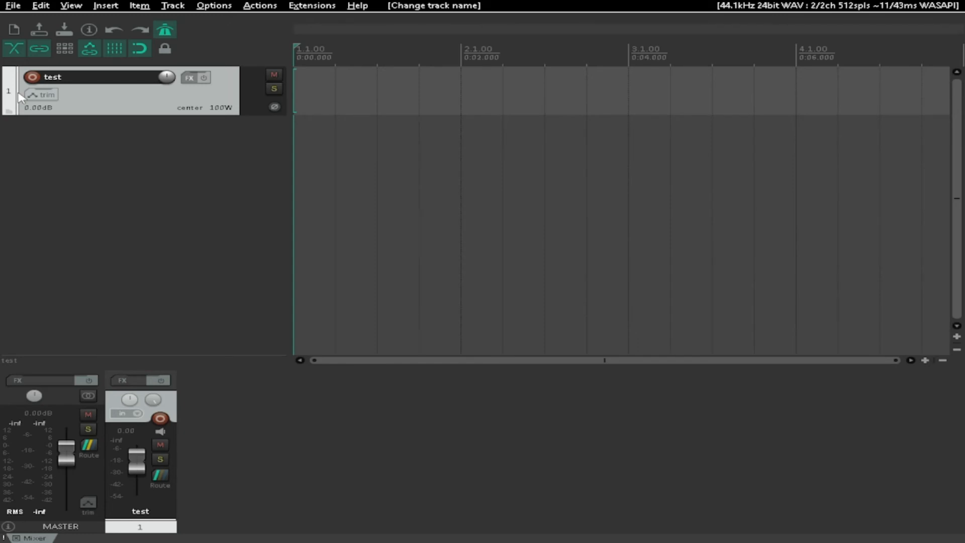
Try hard-left panning and 1% pan nudges on the "test" track, leaving its pan at 100% right.
key(alt+Left)
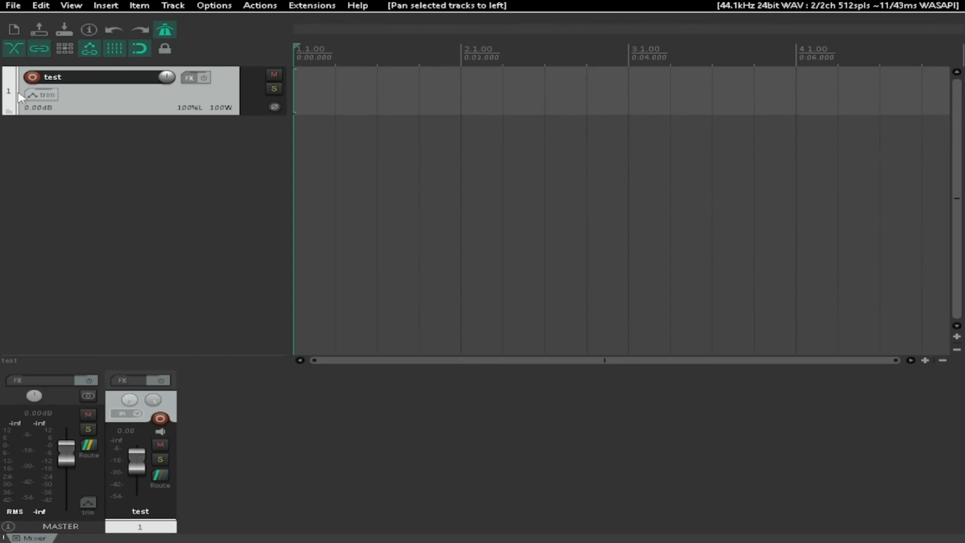
key(alt)
key(alt)
key(alt+Right)
key(alt+Left)
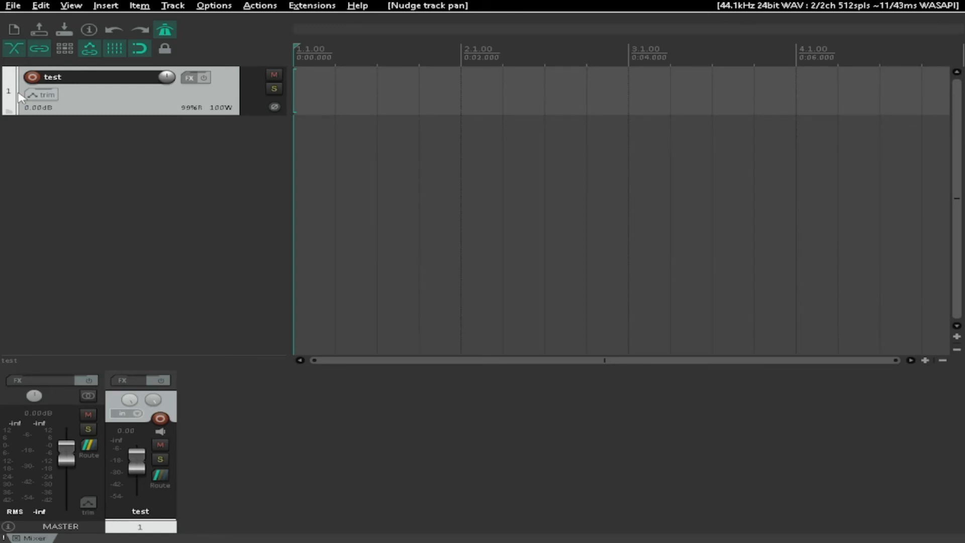
key(alt+Right)
Find the action assigned to the shortcut Ctrl+Shift+Page Down in the action list, and close the list.
key(question)
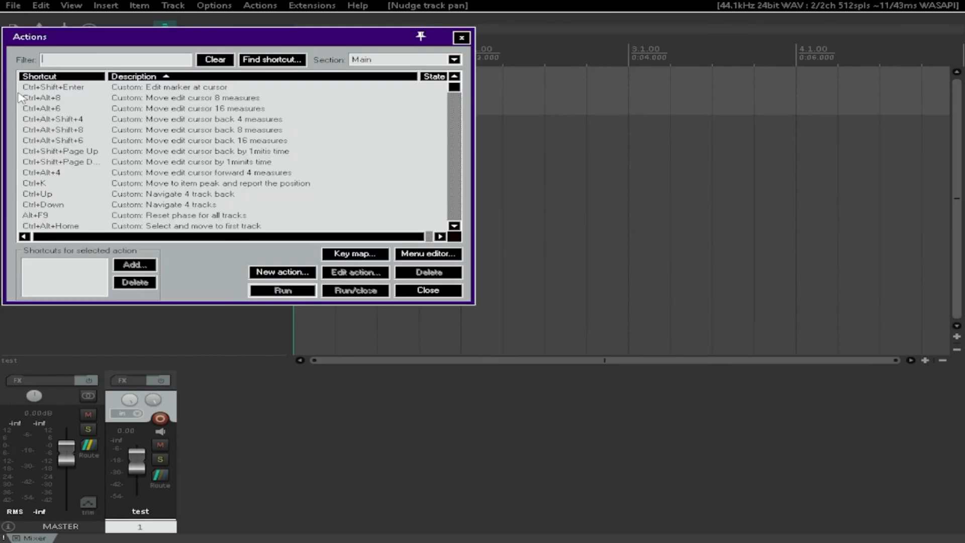
key(Tab)
key(Tab)
key(Tab)
key(Tab)
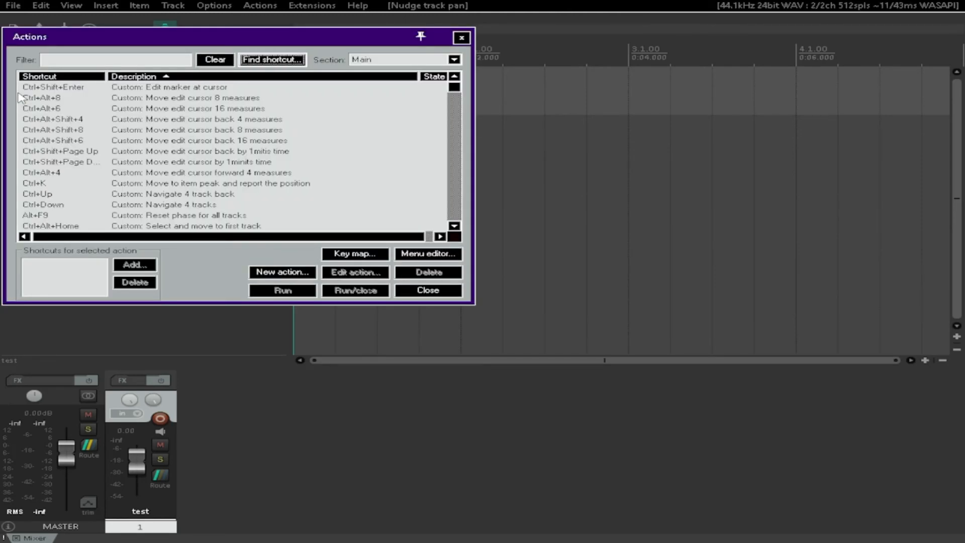
key(Return)
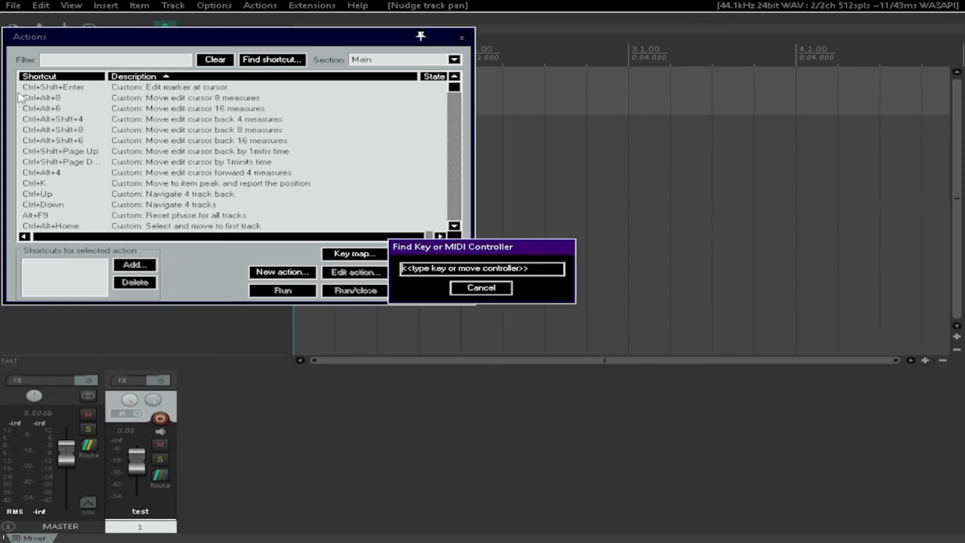
key(Escape)
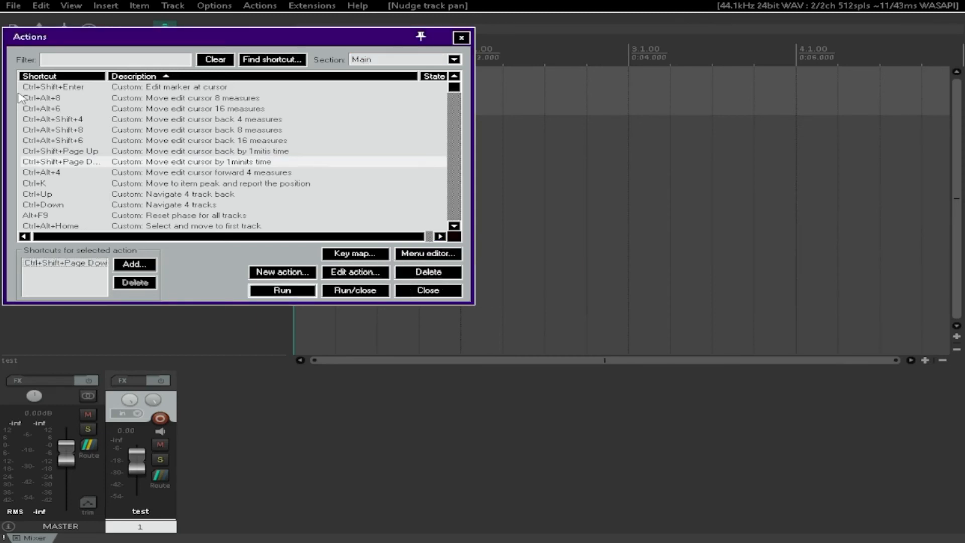
key(Down)
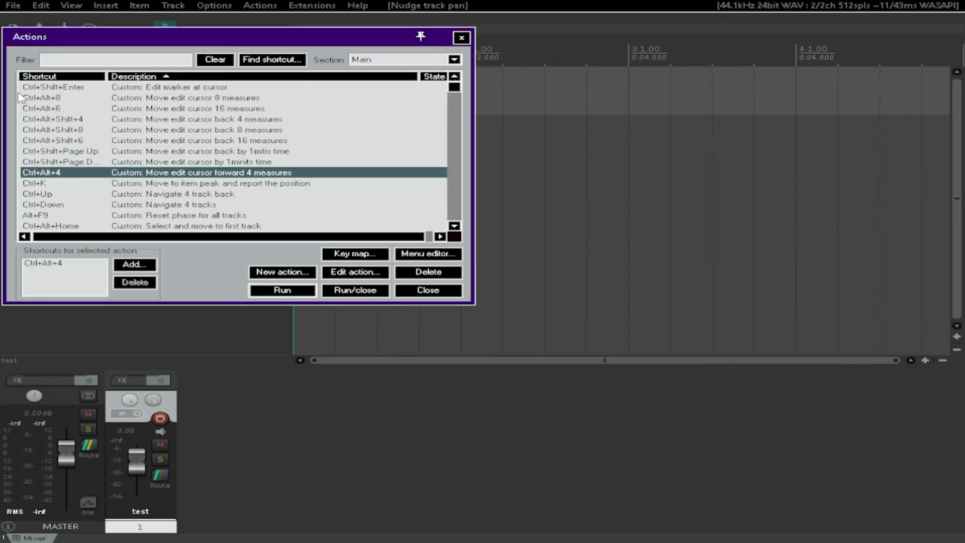
key(Up)
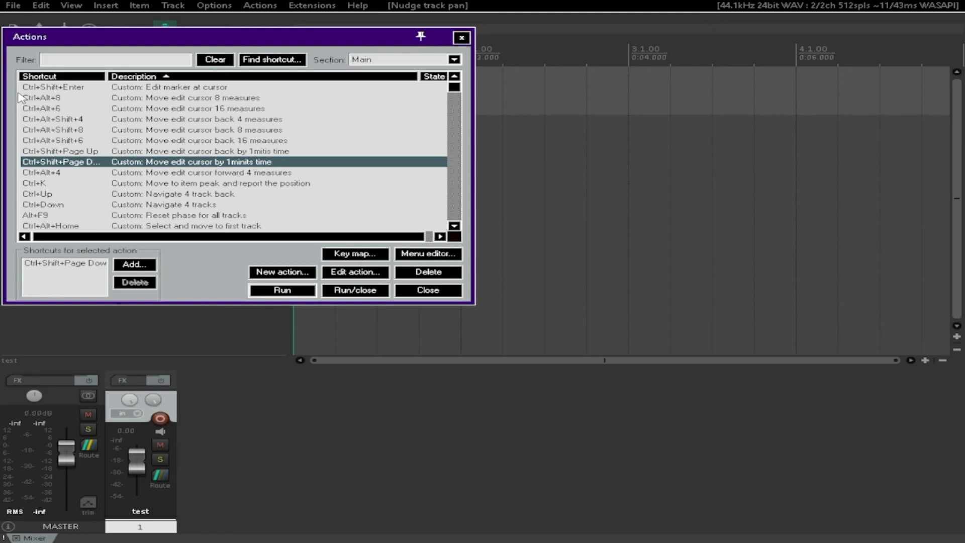
key(Escape)
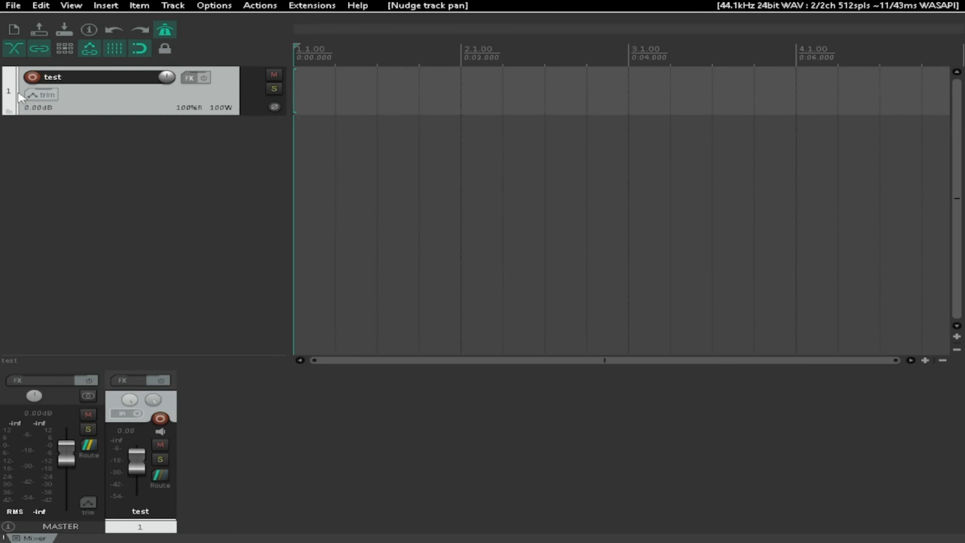